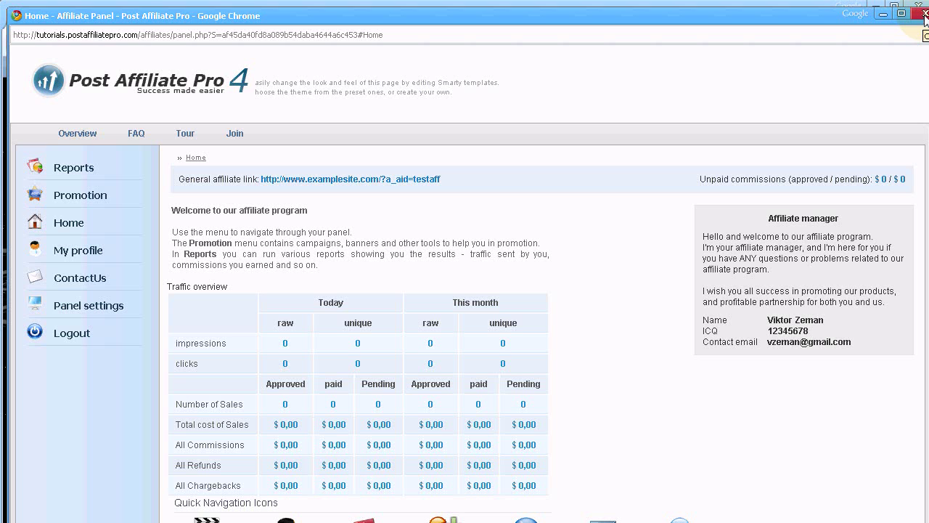
Close the affiliate panel preview window to return to the merchant dashboard.
{"action": "left_click", "coordinate": [922, 14]}
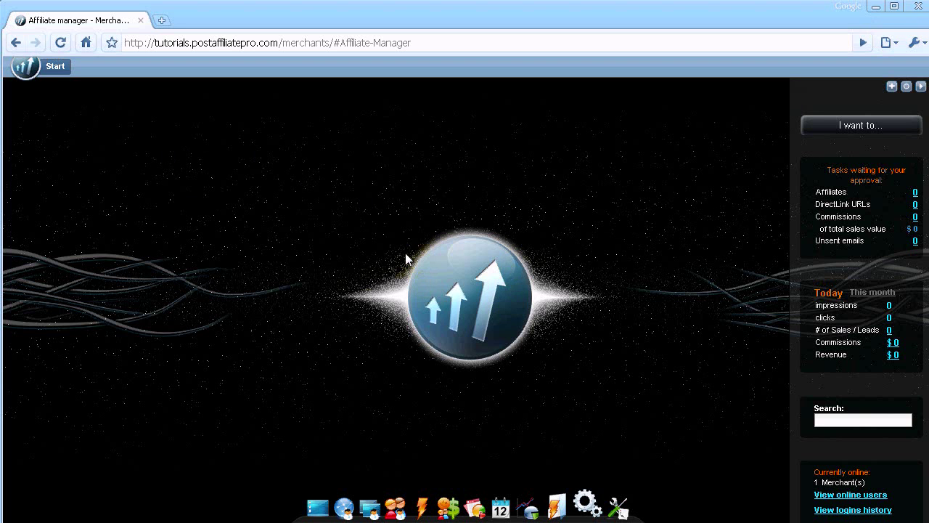
Open Affiliate Panel settings under Configuration's Design & Contents section.
{"action": "left_click", "coordinate": [44, 66]}
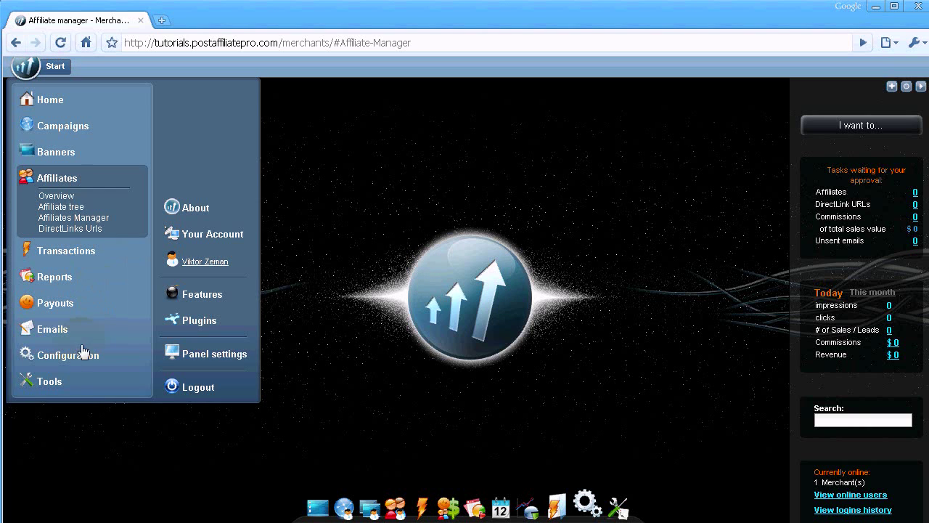
{"action": "left_click", "coordinate": [62, 356]}
{"action": "scroll", "coordinate": [471, 366], "scroll_direction": "down", "scroll_amount": 2}
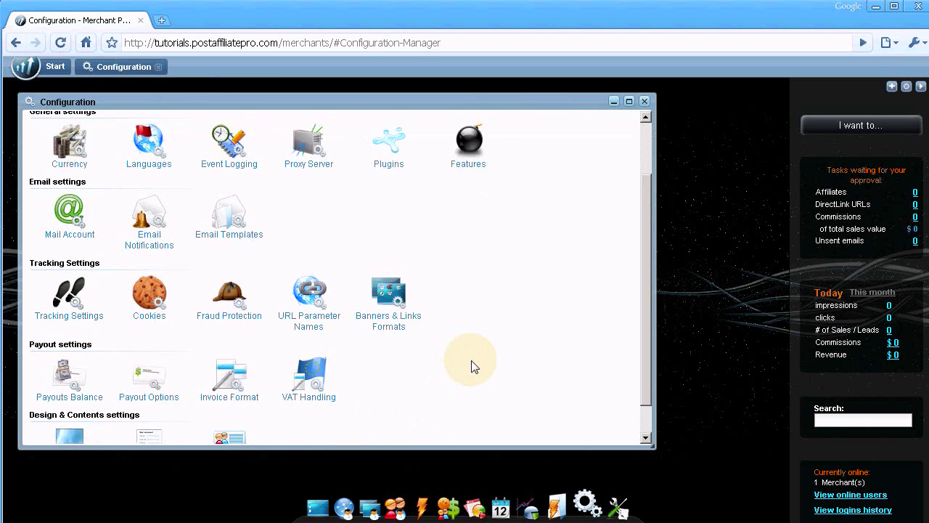
{"action": "scroll", "coordinate": [436, 378], "scroll_direction": "down", "scroll_amount": 1}
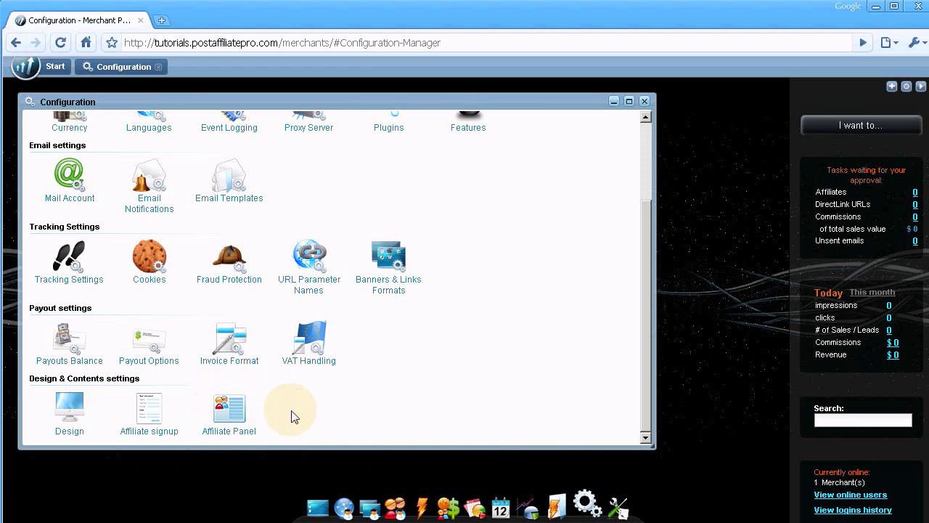
{"action": "left_click", "coordinate": [229, 419]}
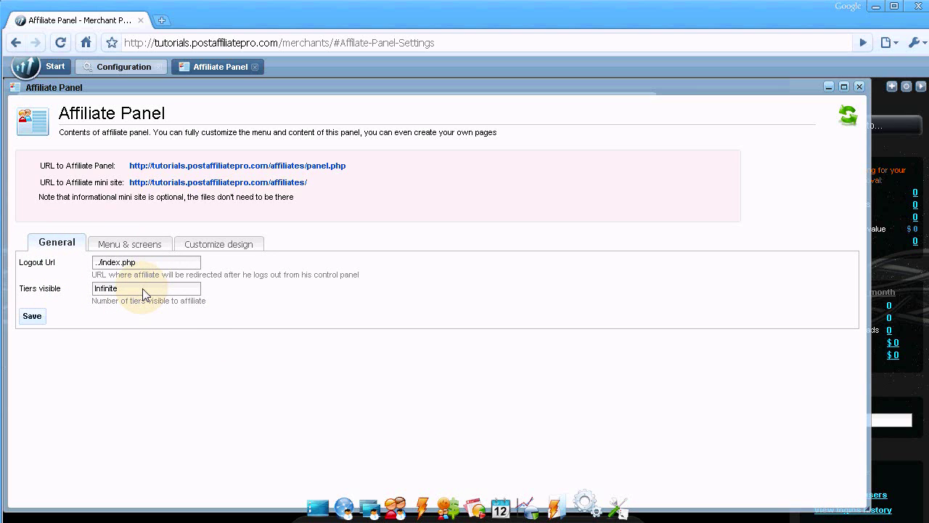
On the Menu & screens tab, move ContactUs up to sit directly below Home.
{"action": "left_click", "coordinate": [145, 246]}
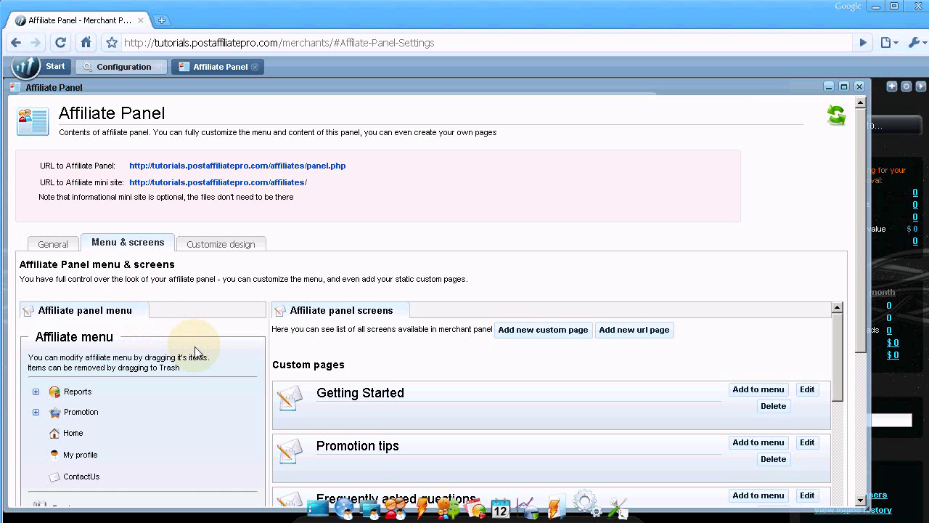
{"action": "scroll", "coordinate": [195, 352], "scroll_direction": "down", "scroll_amount": 2}
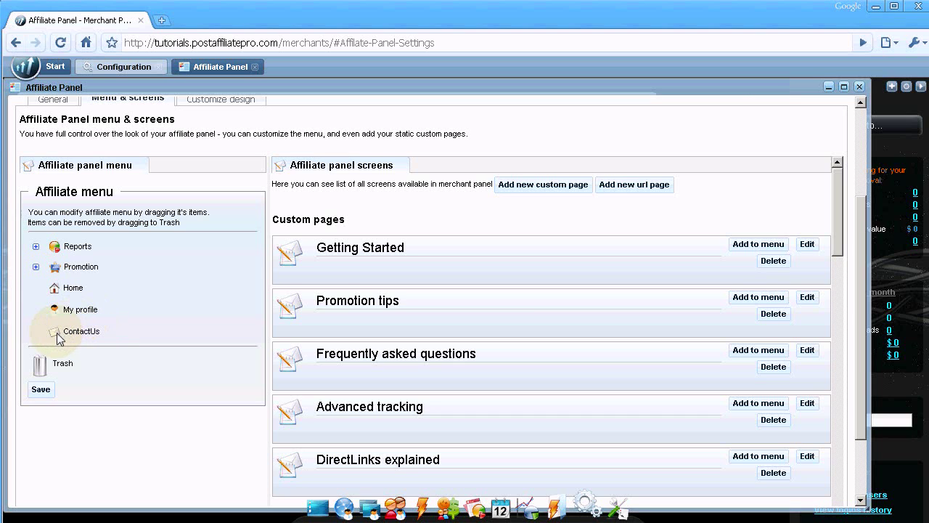
{"action": "left_click_drag", "start_coordinate": [58, 337], "coordinate": [54, 300]}
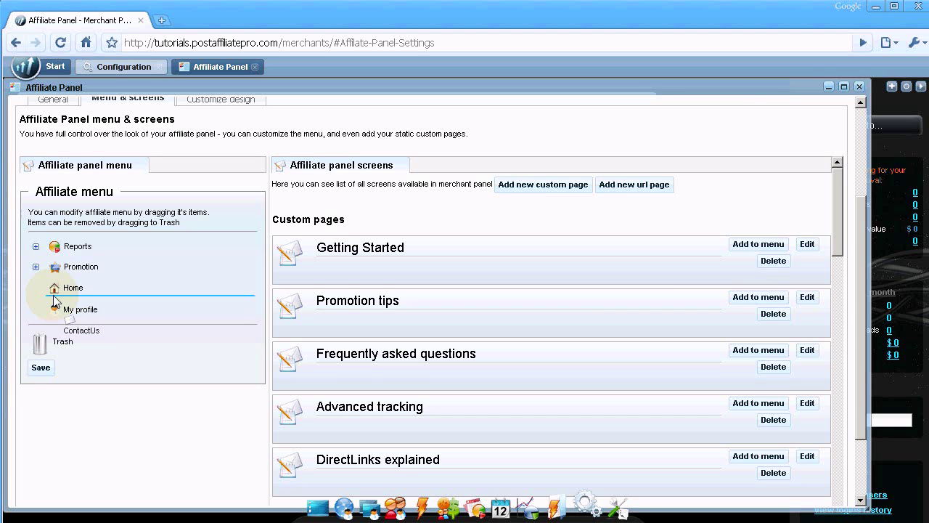
{"action": "left_click_drag", "start_coordinate": [54, 300], "coordinate": [55, 301]}
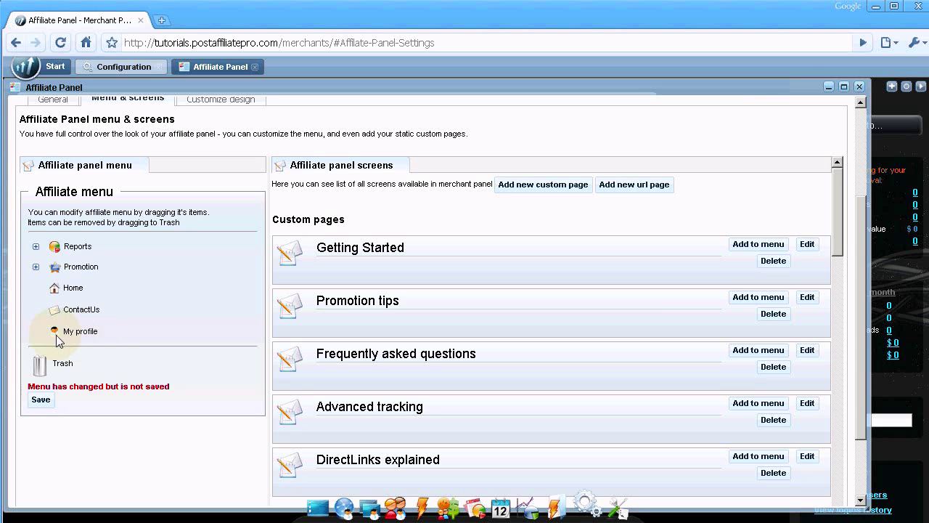
Move My profile above ContactUs and Home to the top, then save the menu.
{"action": "left_click_drag", "start_coordinate": [58, 335], "coordinate": [44, 254]}
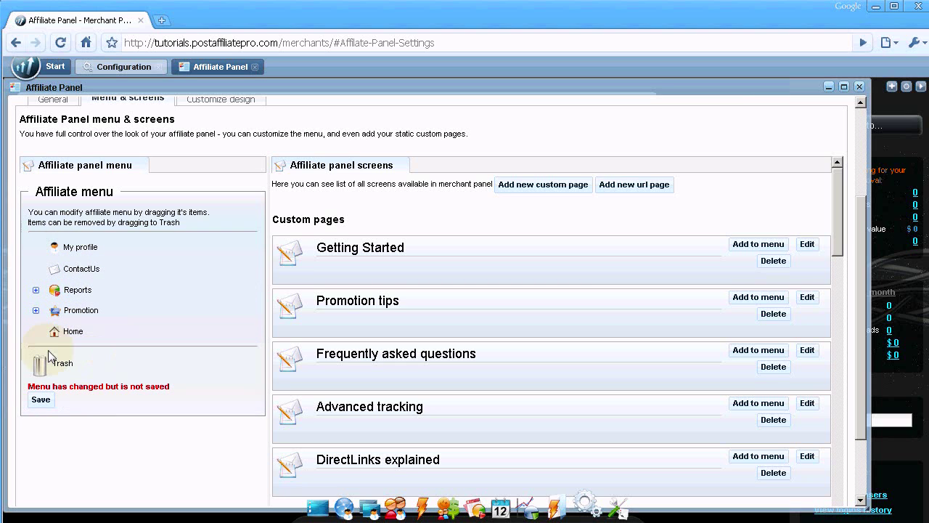
{"action": "left_click_drag", "start_coordinate": [52, 331], "coordinate": [61, 239]}
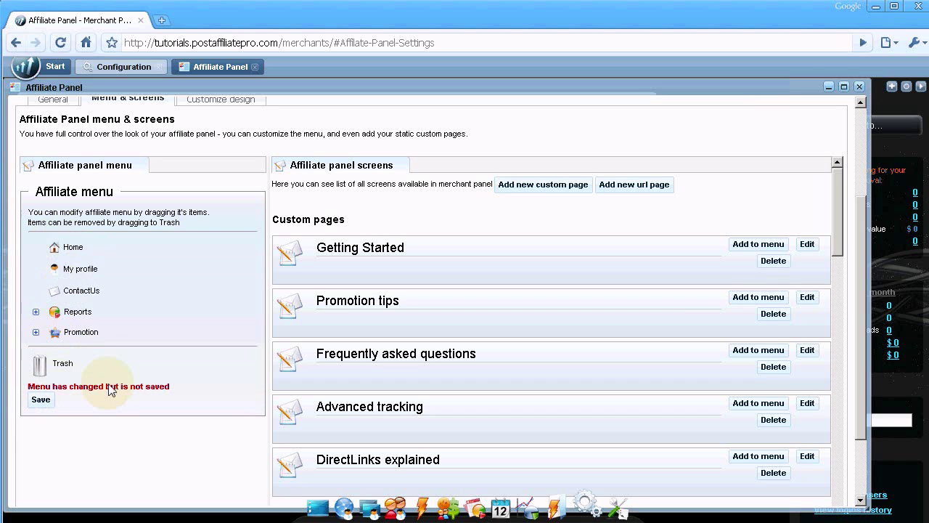
{"action": "left_click", "coordinate": [42, 405]}
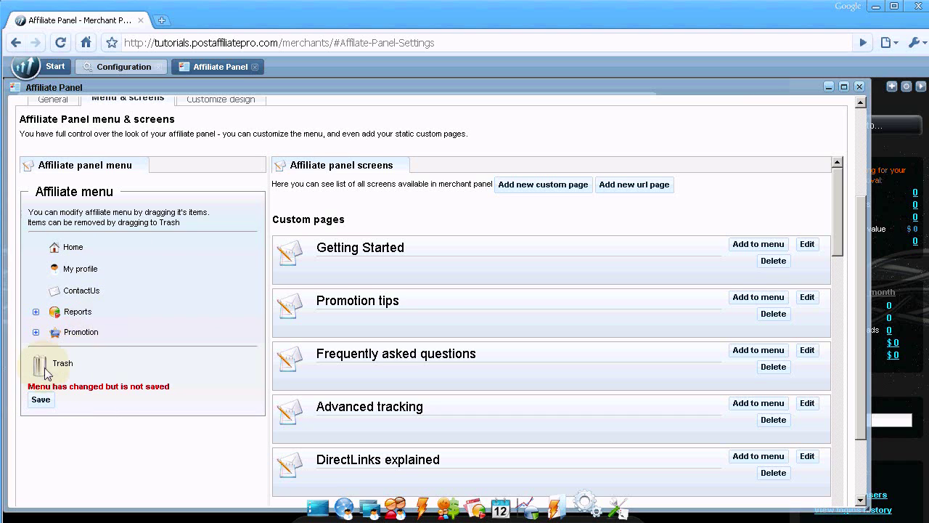
{"action": "left_click", "coordinate": [41, 399]}
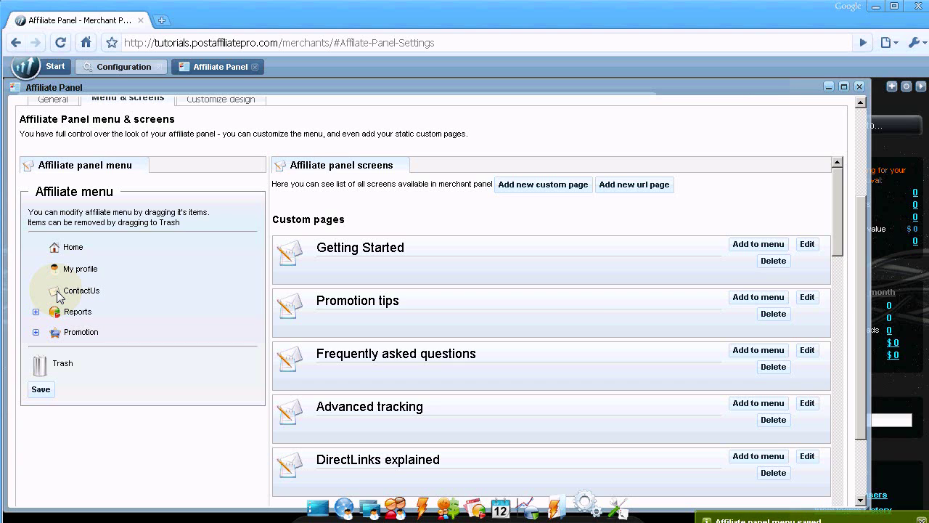
Trash ContactUs, confirm, and save the menu as Home, My profile, Reports, Promotion.
{"action": "left_click_drag", "start_coordinate": [57, 292], "coordinate": [42, 342]}
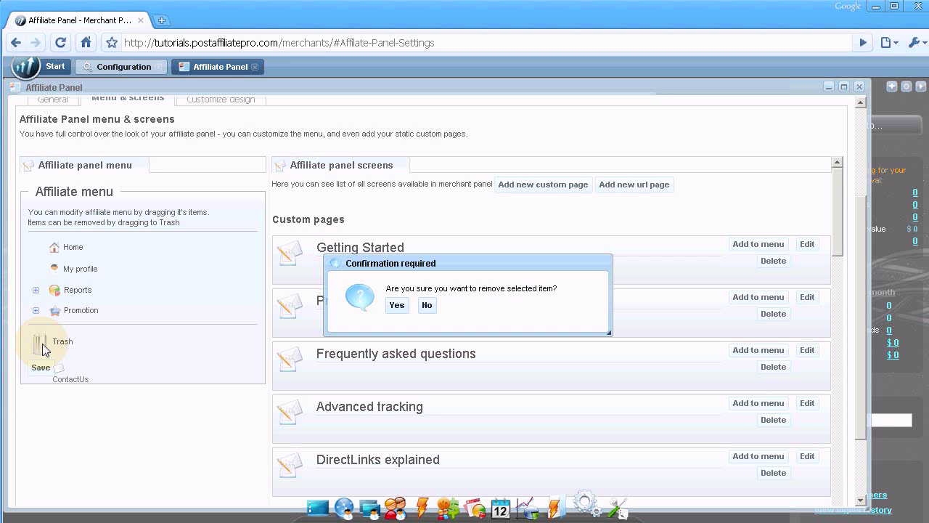
{"action": "left_click", "coordinate": [398, 305]}
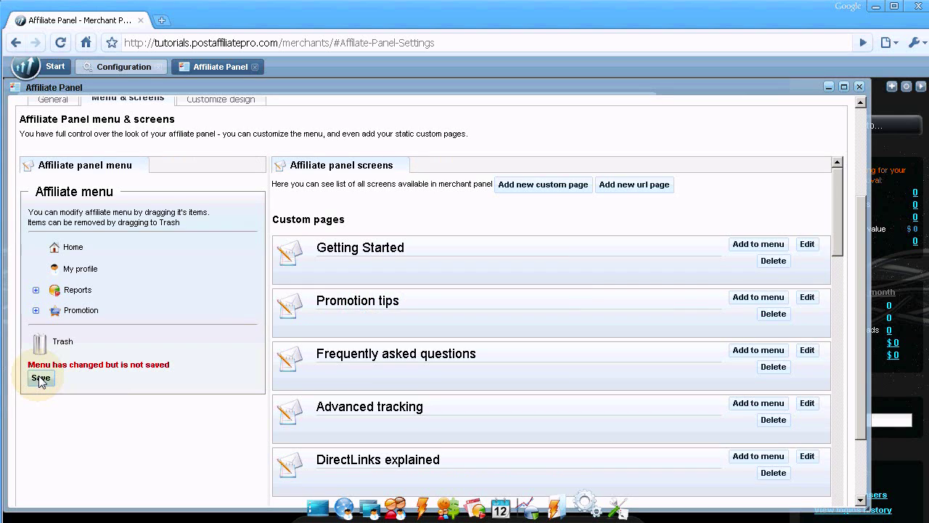
{"action": "left_click", "coordinate": [40, 378]}
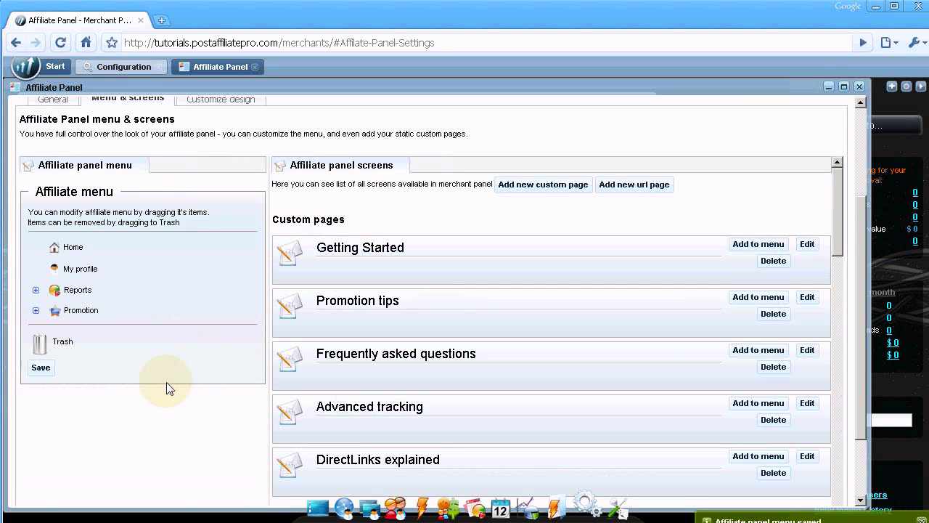
{"action": "left_click", "coordinate": [36, 291]}
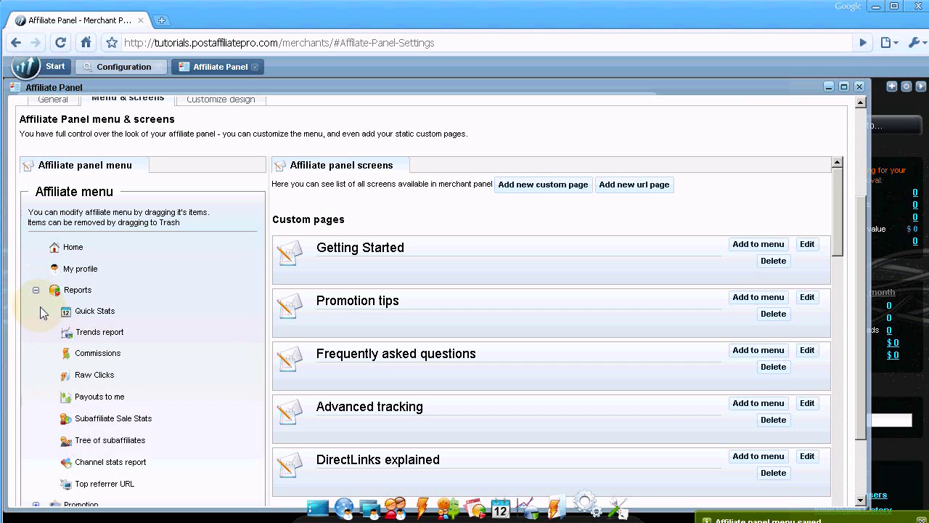
{"action": "left_click", "coordinate": [36, 291]}
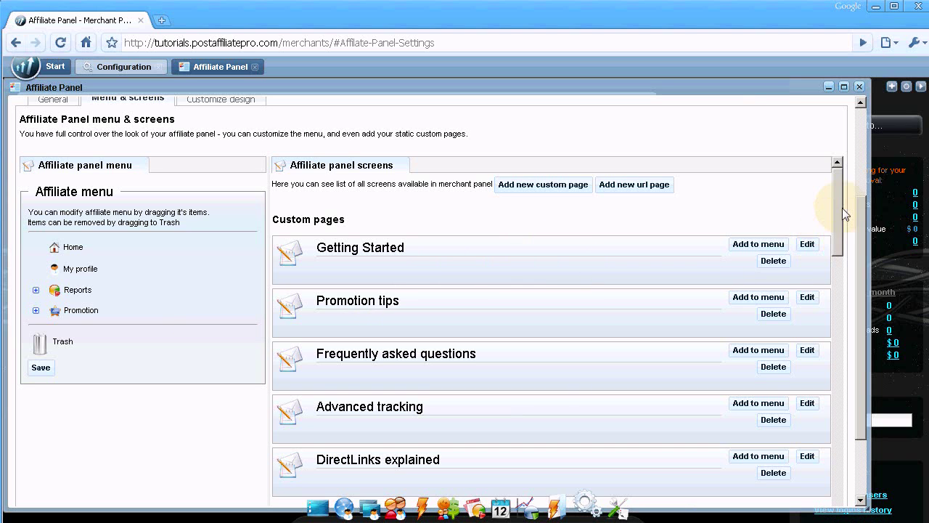
{"action": "mouse_move", "coordinate": [839, 218]}
{"action": "left_mouse_down"}
{"action": "mouse_move", "coordinate": [840, 507]}
{"action": "mouse_move", "coordinate": [837, 320]}
{"action": "mouse_move", "coordinate": [853, 174]}
{"action": "left_mouse_up"}
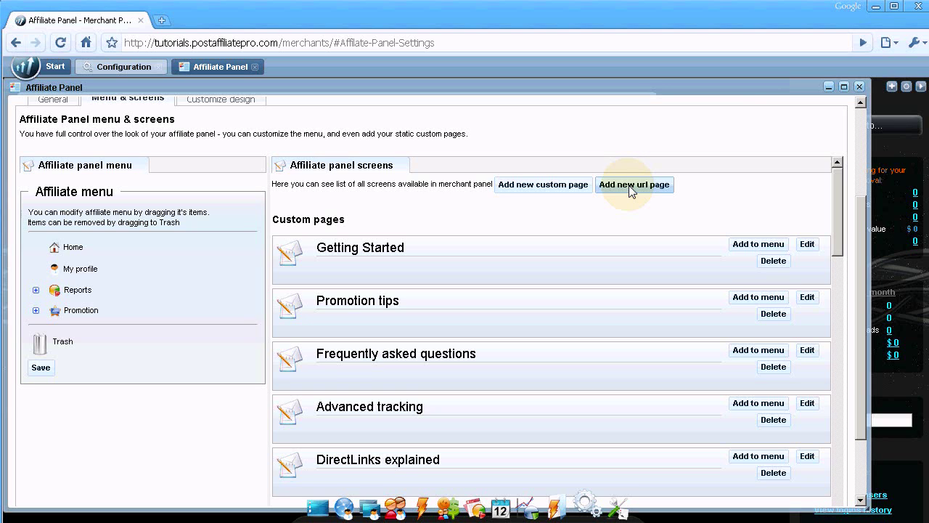
{"action": "left_click", "coordinate": [631, 185]}
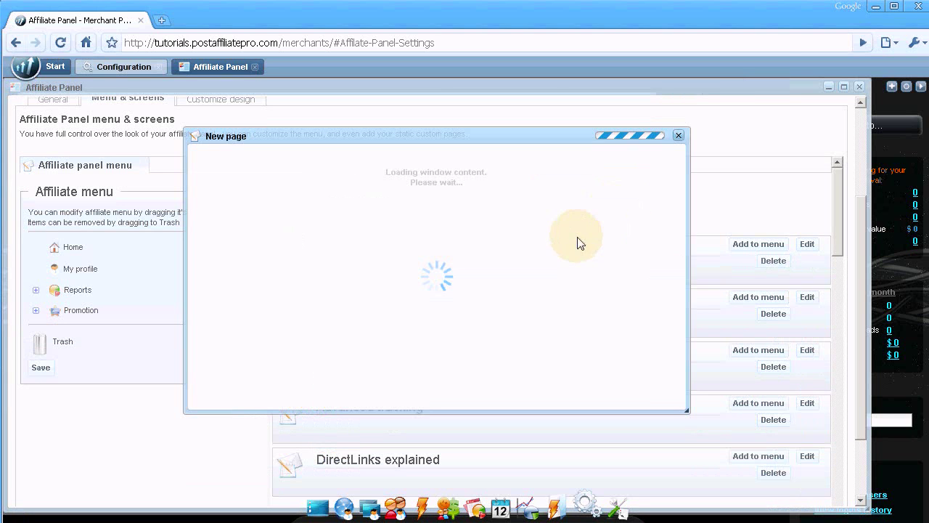
{"action": "left_click", "coordinate": [338, 204]}
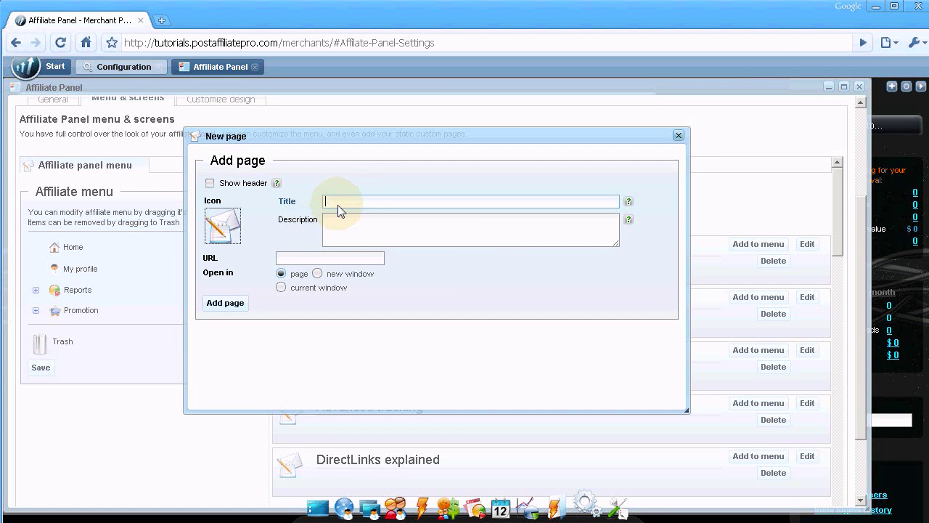
{"action": "type", "text": "Blog"}
{"action": "key", "text": "Tab"}
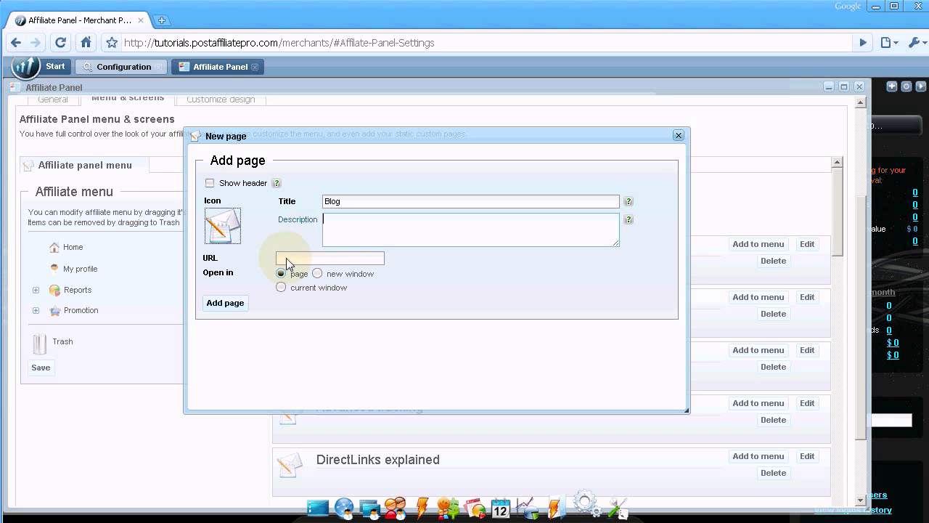
{"action": "key", "text": "Tab"}
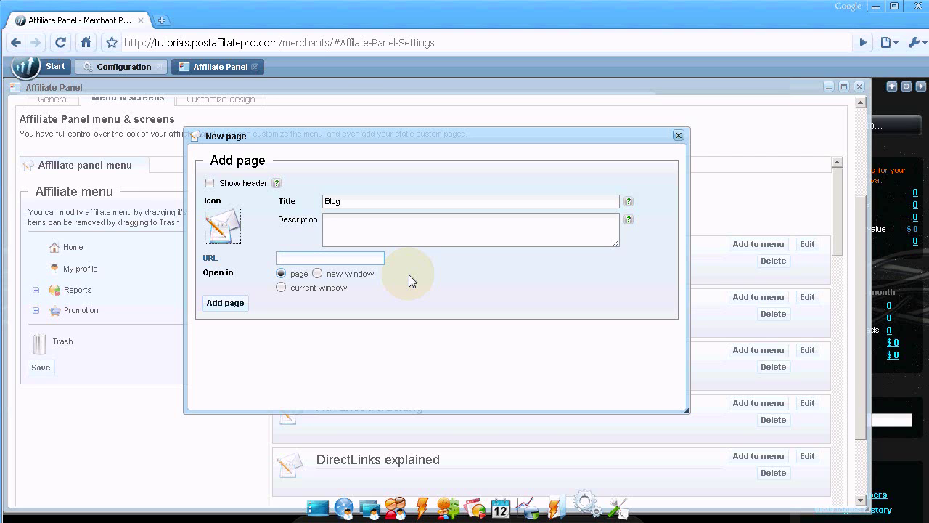
{"action": "type", "text": "http:"}
{"action": "type", "text": "//blog."}
{"action": "type", "text": "qualityun"}
{"action": "type", "text": "it.com"}
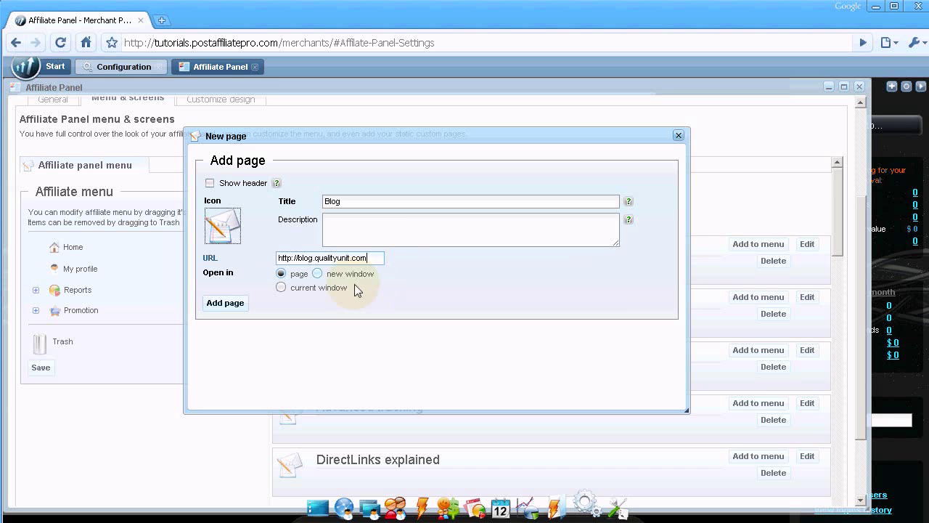
{"action": "left_click", "coordinate": [222, 304]}
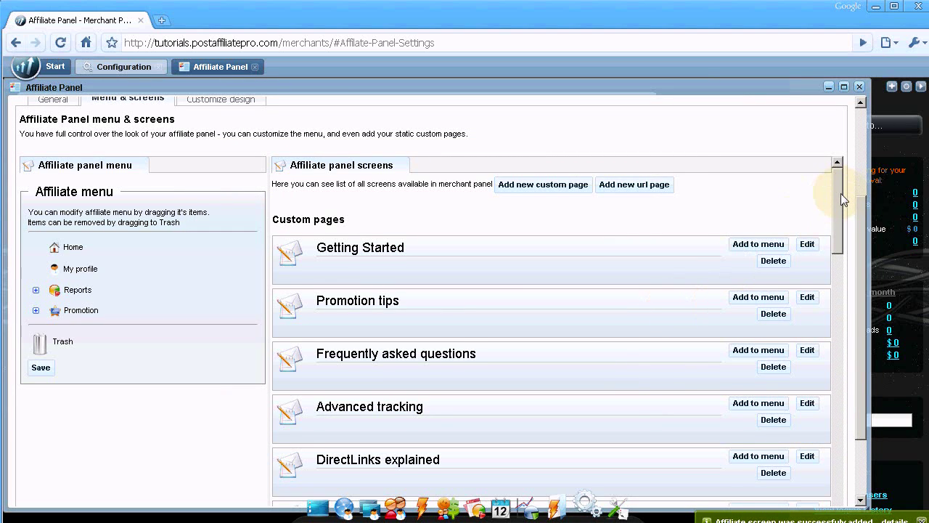
Add the Blog page to the affiliate menu after Promotion and save the menu.
{"action": "left_click_drag", "start_coordinate": [840, 207], "coordinate": [840, 242]}
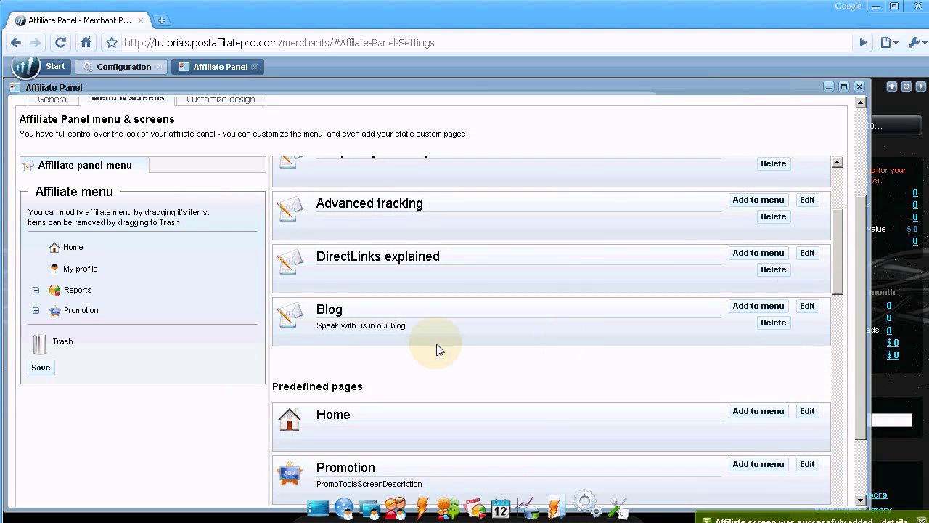
{"action": "left_click", "coordinate": [758, 306]}
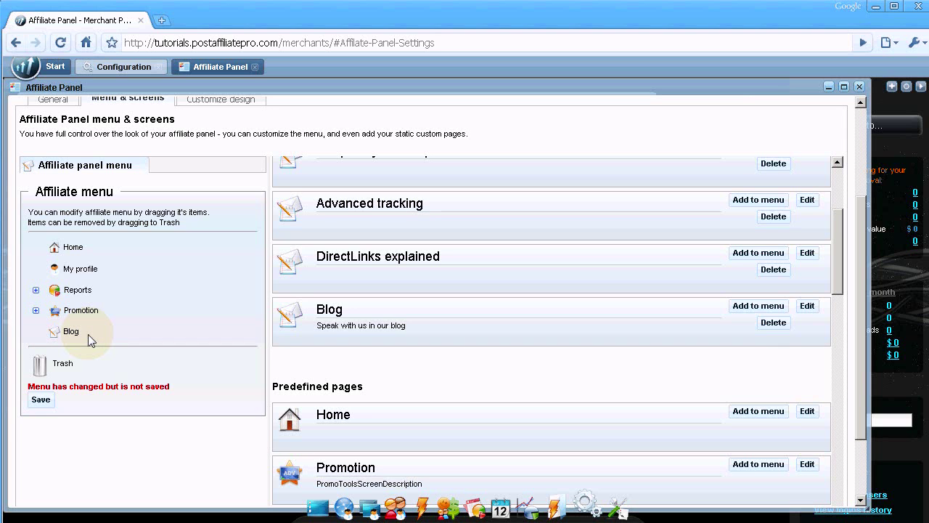
{"action": "left_click", "coordinate": [40, 399]}
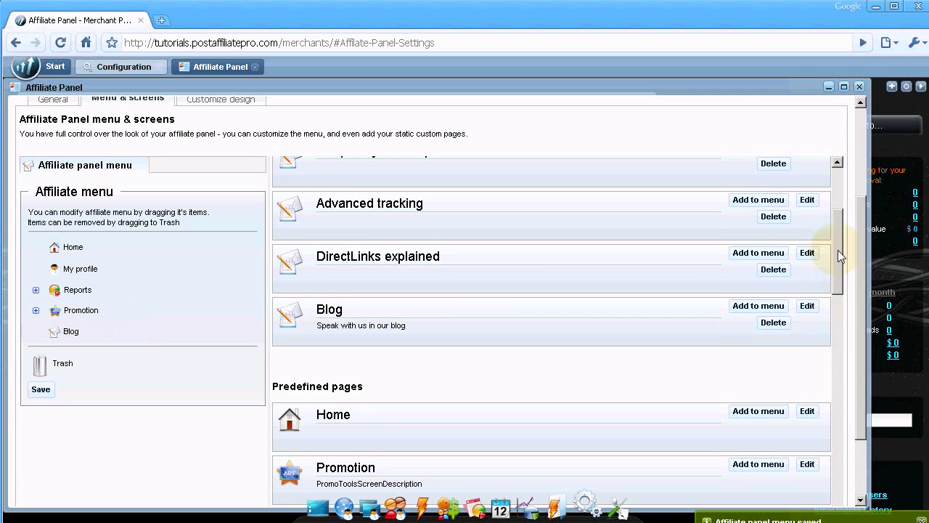
{"action": "left_click_drag", "start_coordinate": [838, 260], "coordinate": [842, 201]}
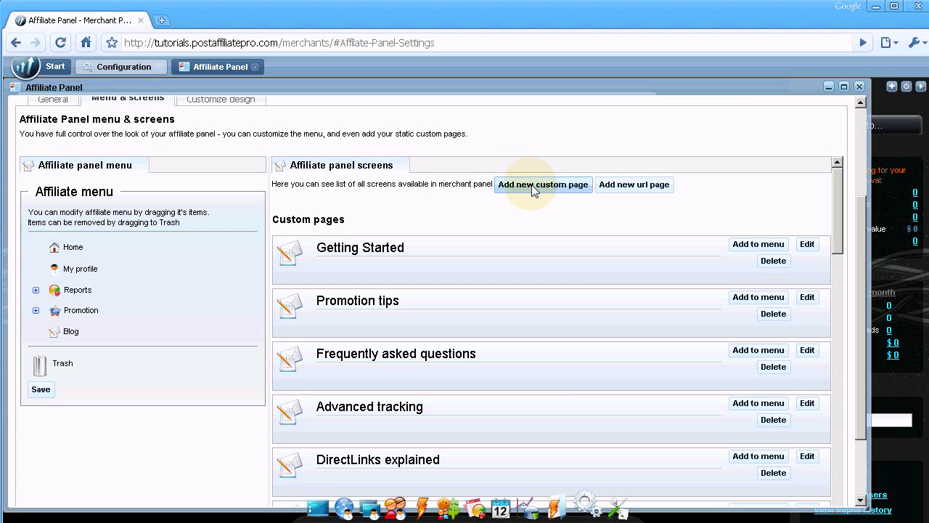
Create a new custom page titled 'Specials'.
{"action": "left_click", "coordinate": [535, 188]}
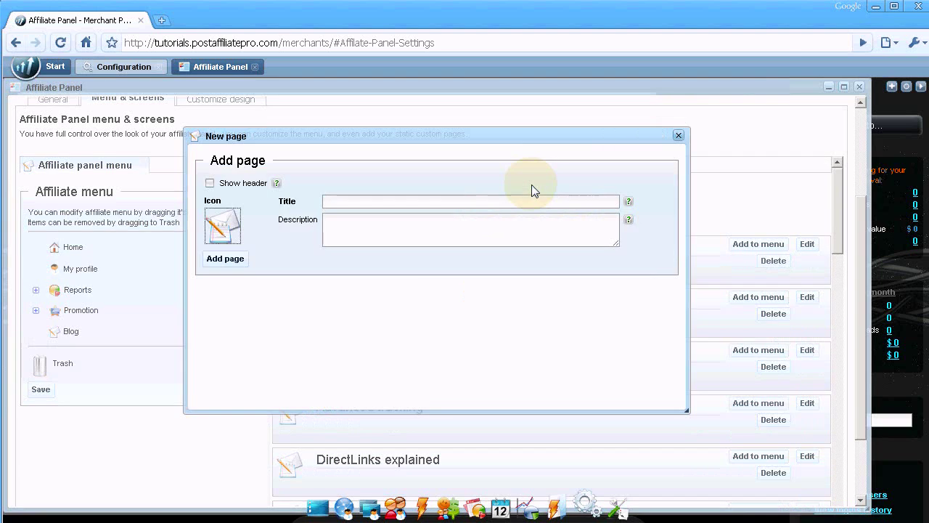
{"action": "left_click", "coordinate": [361, 203]}
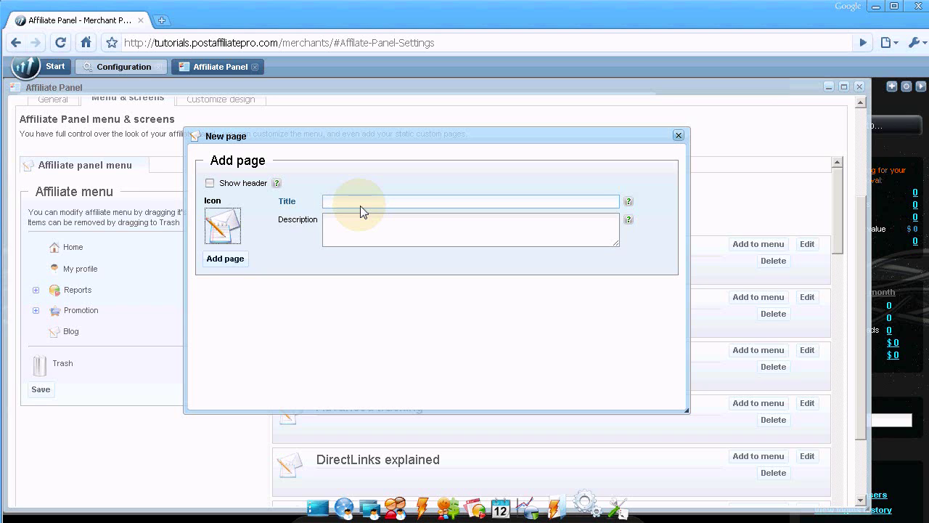
{"action": "type", "text": "Specials"}
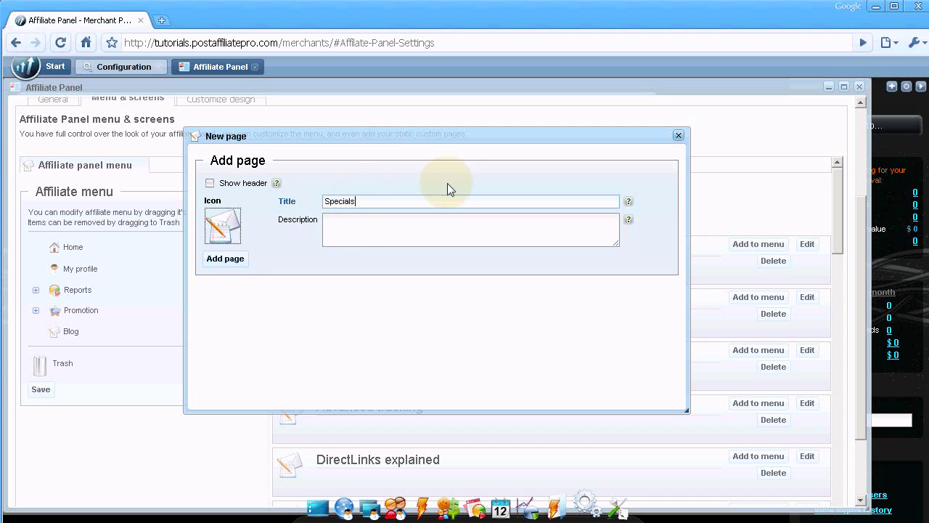
{"action": "left_click", "coordinate": [226, 260]}
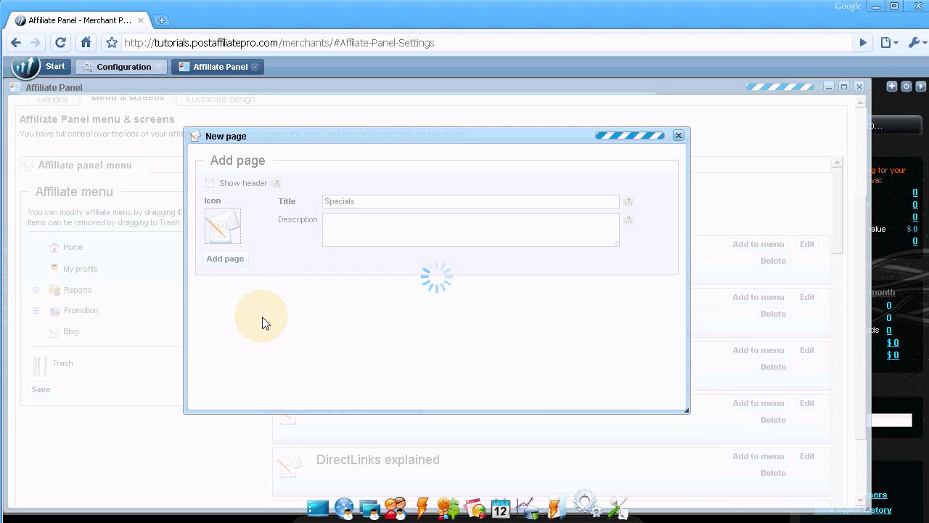
{"action": "scroll", "coordinate": [351, 365], "scroll_direction": "down", "scroll_amount": 3}
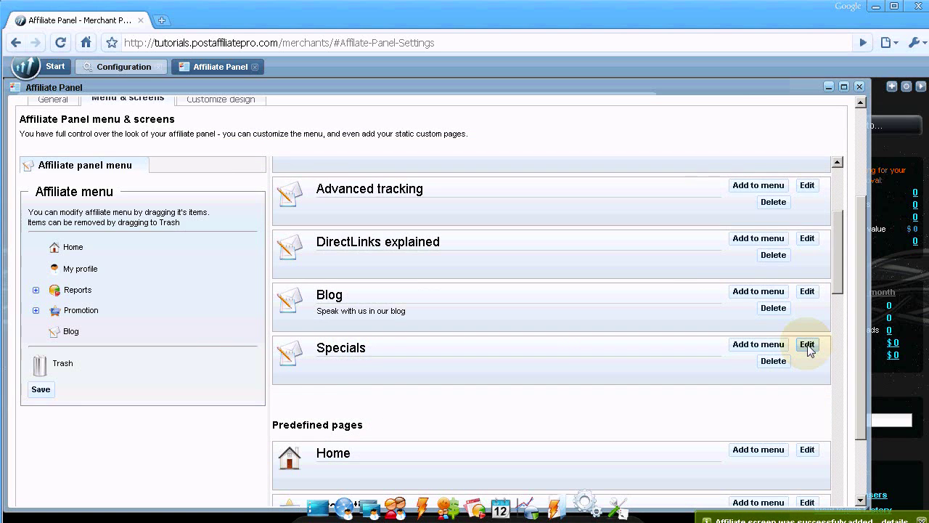
Replace the Specials content with a 'Hi {$firstname}' greeting and promotion message, and save.
{"action": "left_click", "coordinate": [805, 345]}
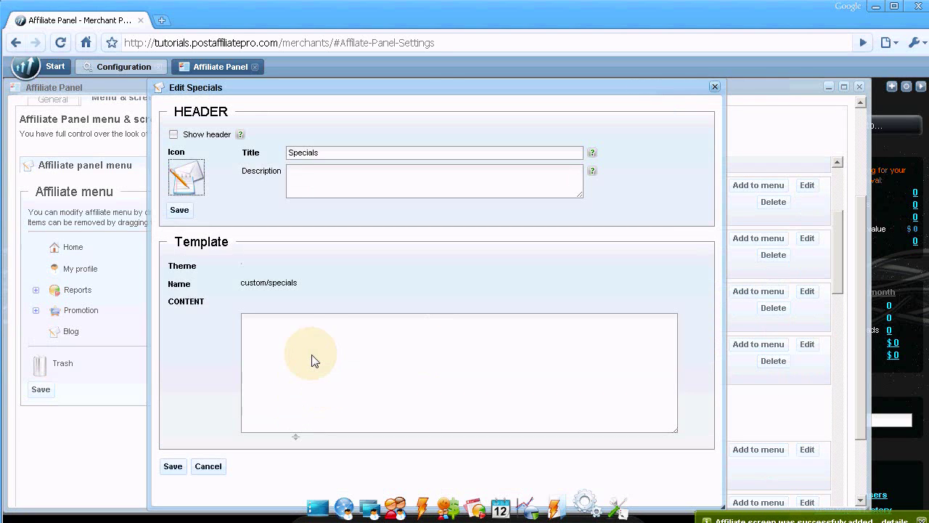
{"action": "left_click", "coordinate": [254, 327]}
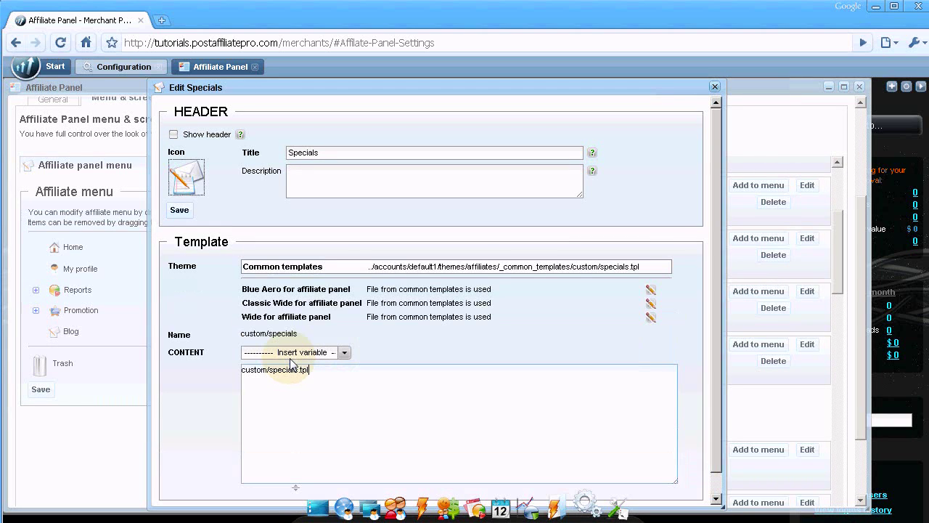
{"action": "left_click_drag", "start_coordinate": [326, 382], "coordinate": [203, 373]}
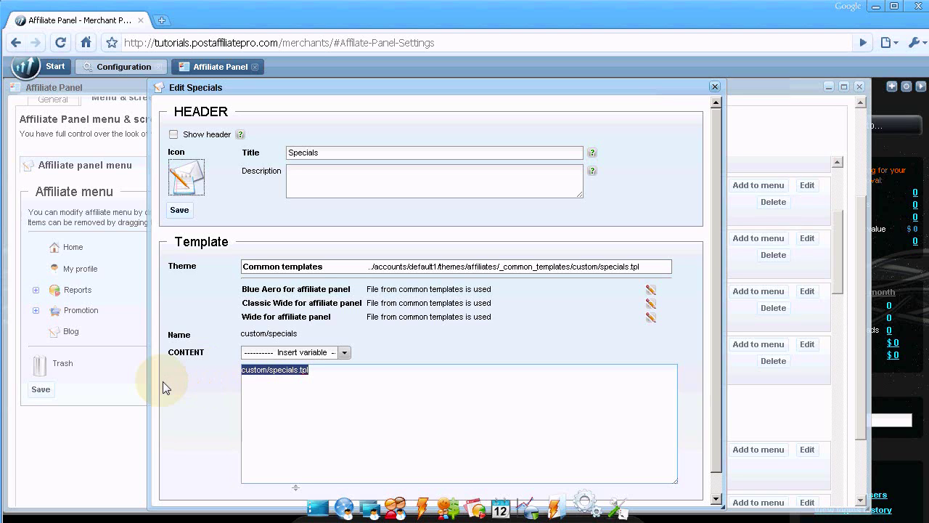
{"action": "type", "text": "H"}
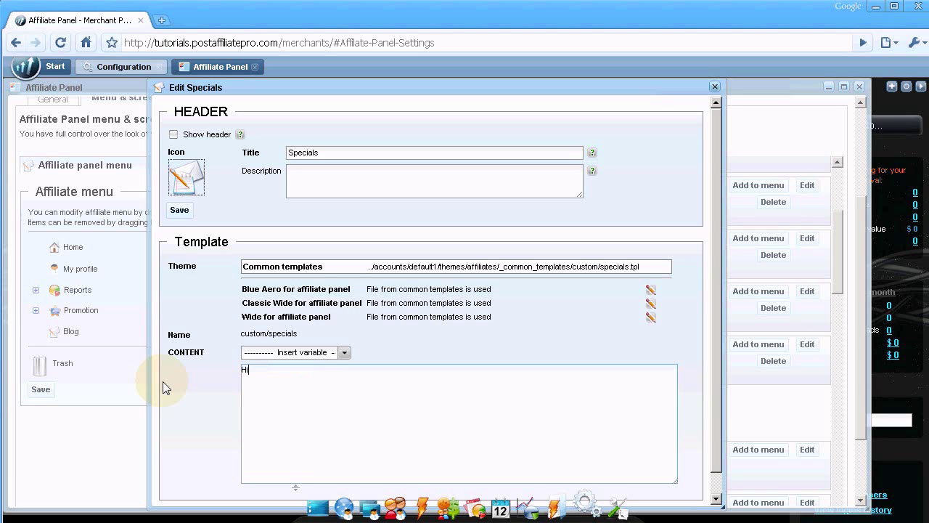
{"action": "type", "text": "i"}
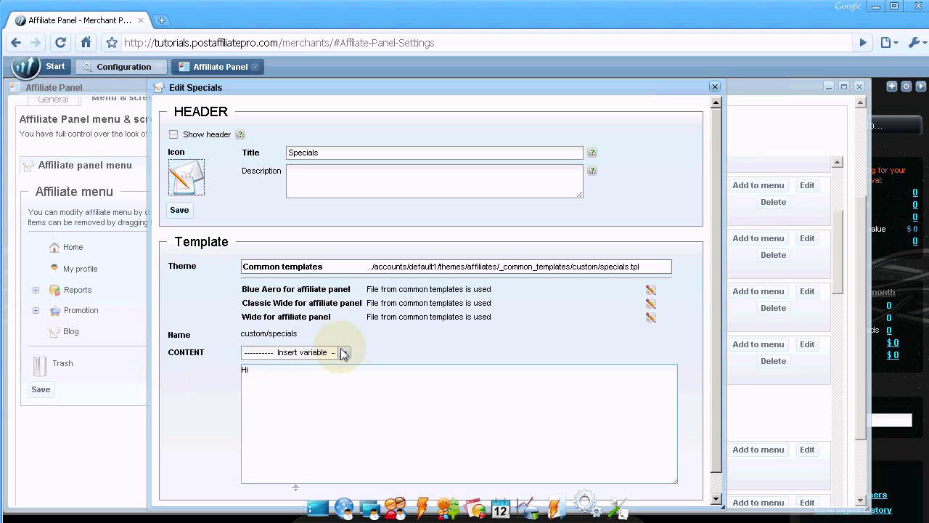
{"action": "left_click", "coordinate": [343, 353]}
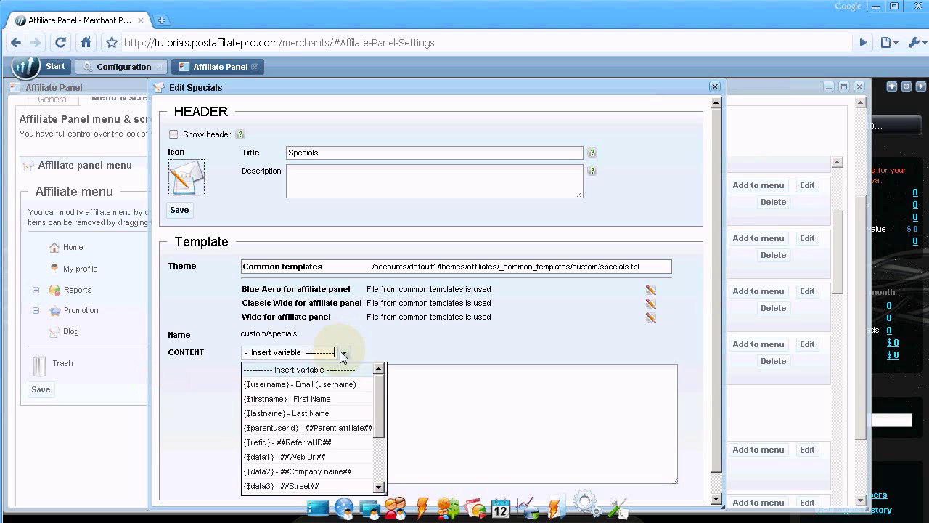
{"action": "left_click", "coordinate": [267, 396]}
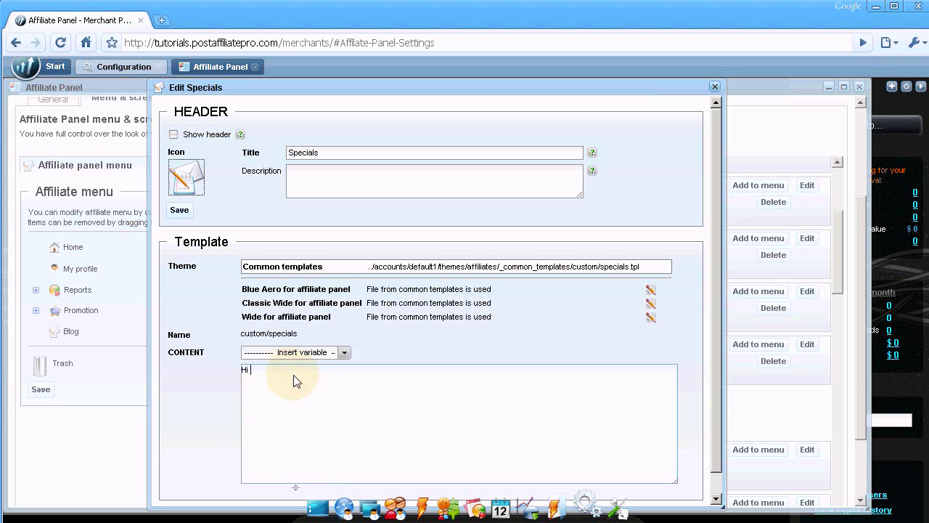
{"action": "left_click", "coordinate": [344, 352]}
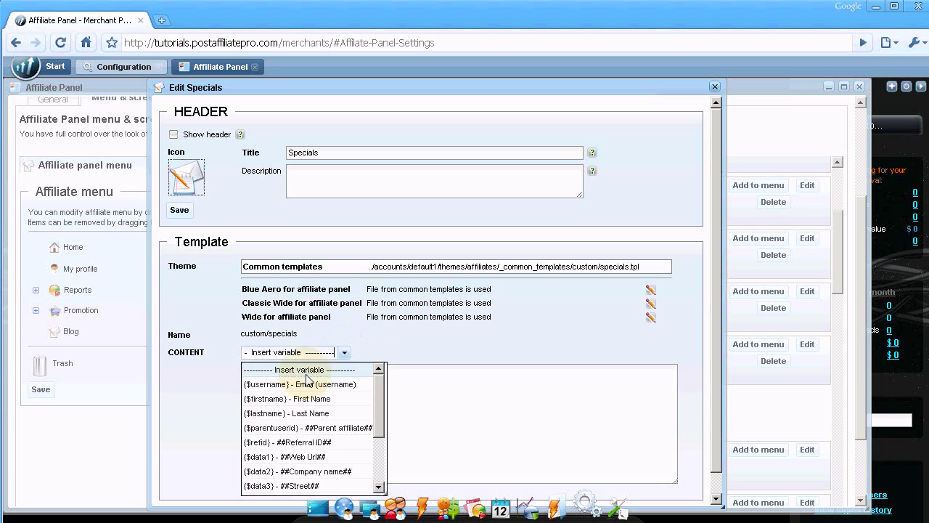
{"action": "left_click", "coordinate": [271, 402]}
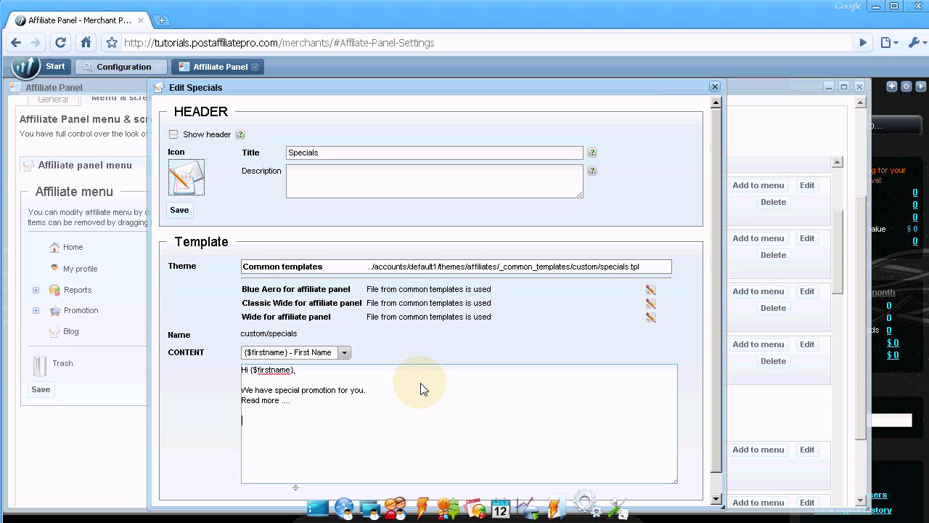
{"action": "left_click", "coordinate": [242, 417]}
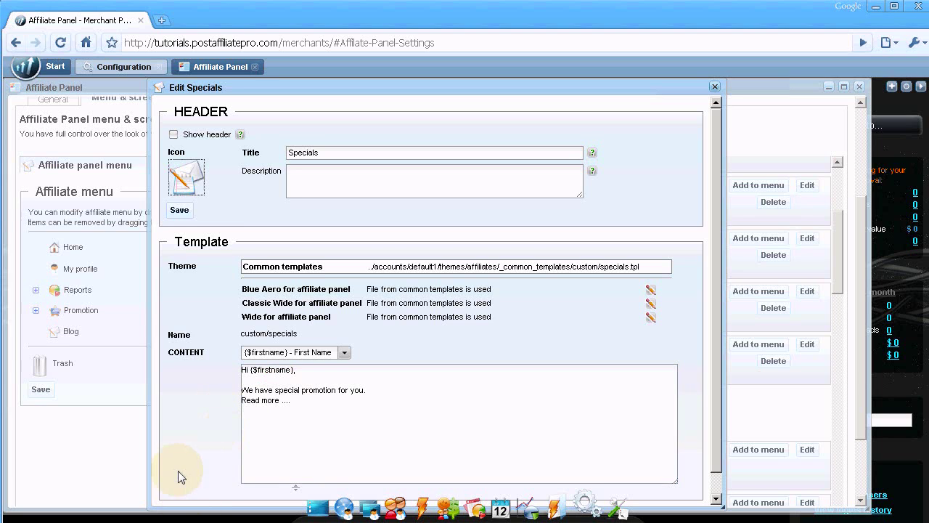
{"action": "scroll", "coordinate": [180, 458], "scroll_direction": "down", "scroll_amount": 1}
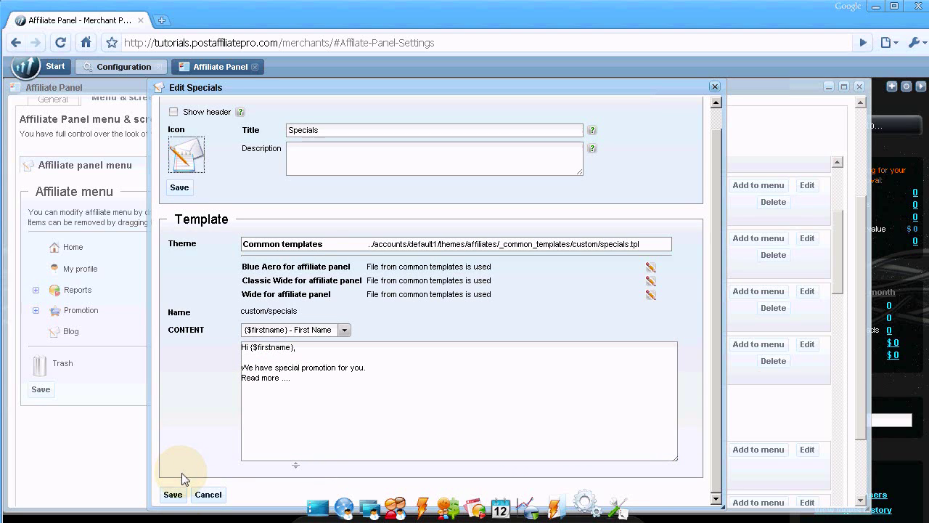
{"action": "left_click", "coordinate": [173, 495]}
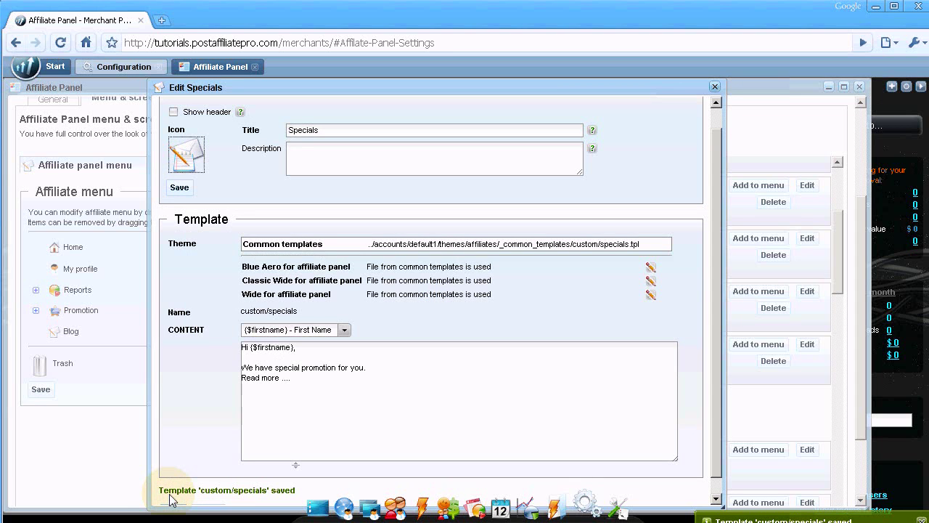
Add Specials to the affiliate menu directly below Home and save the menu.
{"action": "left_click", "coordinate": [715, 87]}
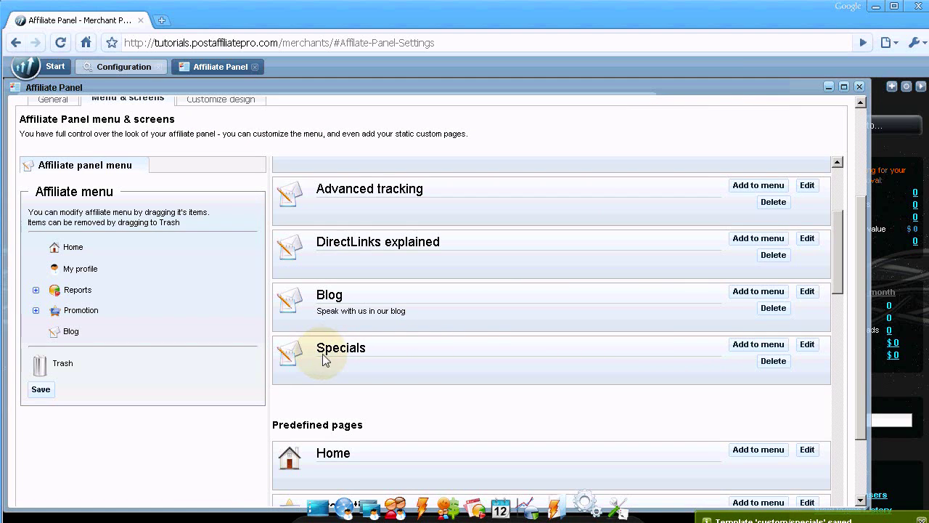
{"action": "left_click_drag", "start_coordinate": [320, 348], "coordinate": [370, 354]}
{"action": "left_click", "coordinate": [500, 369]}
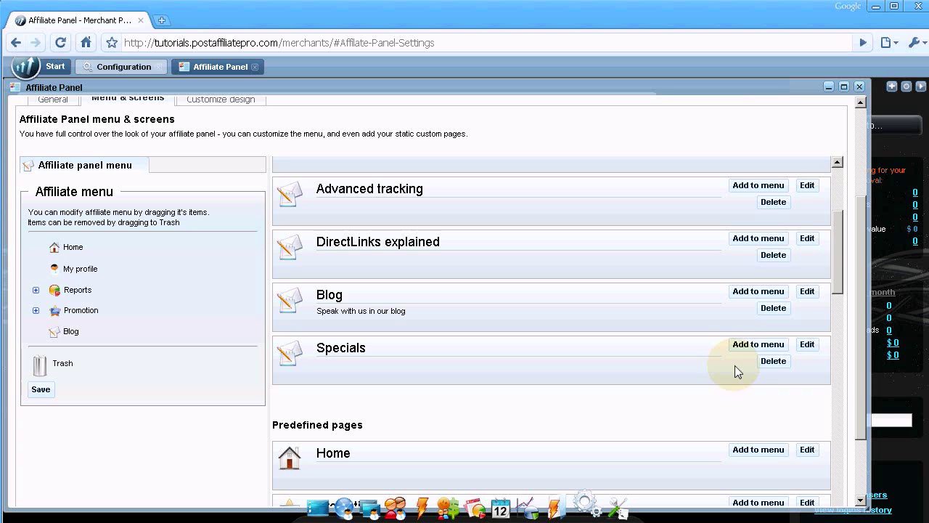
{"action": "left_click", "coordinate": [755, 345]}
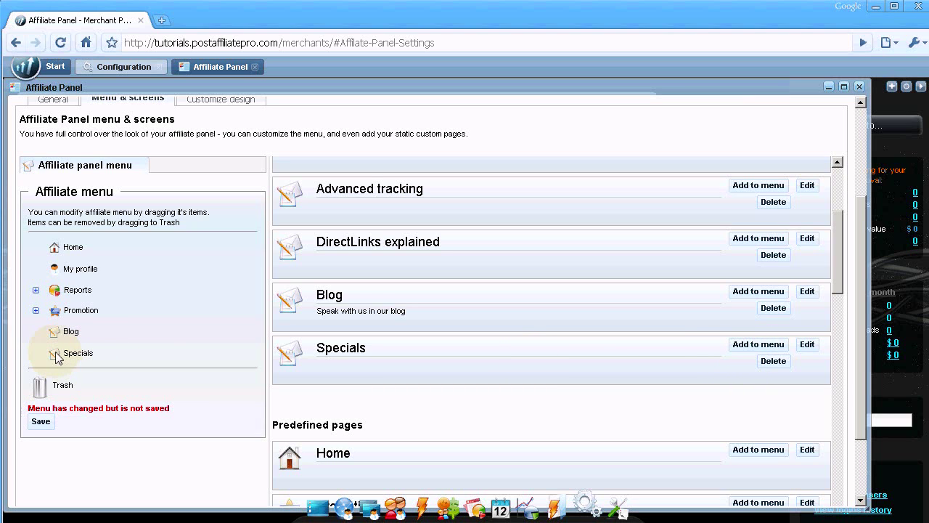
{"action": "left_click_drag", "start_coordinate": [69, 362], "coordinate": [57, 262]}
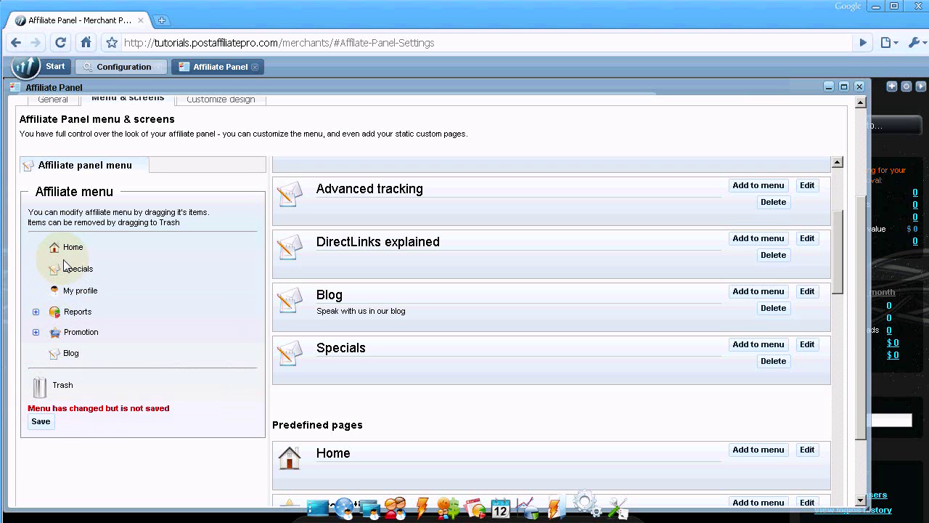
{"action": "left_click", "coordinate": [41, 424]}
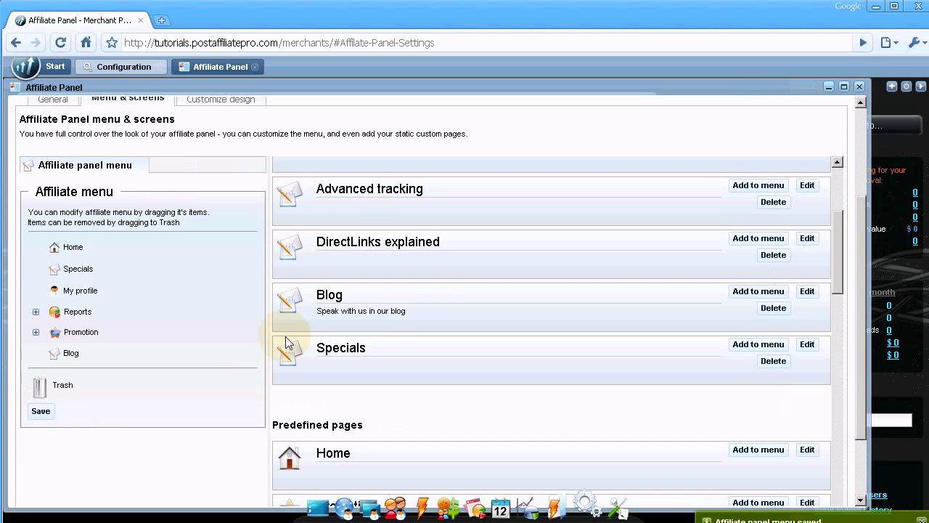
Close Configuration and log in to the affiliate panel as Test Affiliate from Affiliates Manager.
{"action": "left_click", "coordinate": [858, 87]}
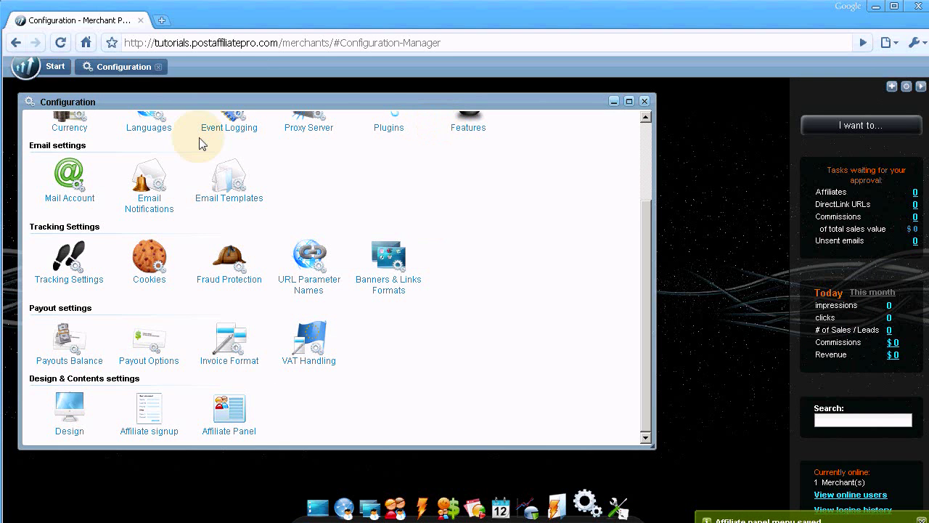
{"action": "left_click", "coordinate": [644, 101]}
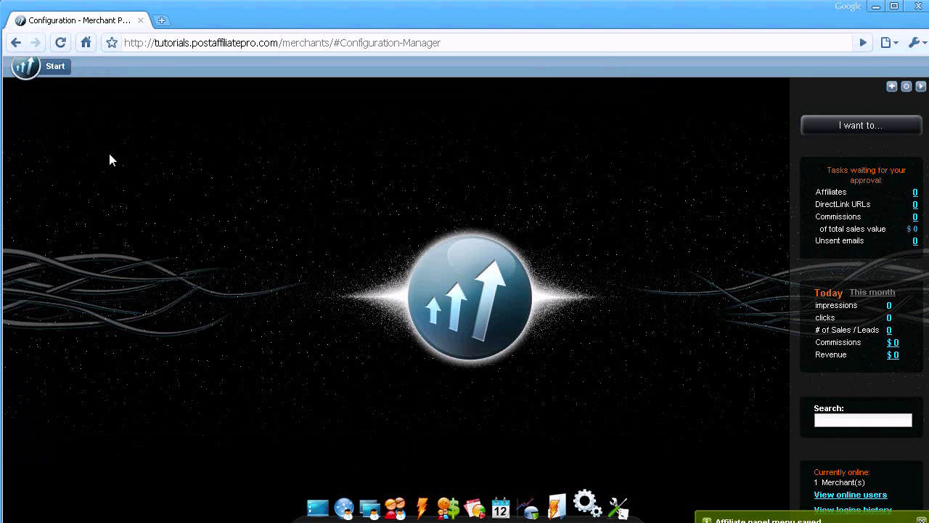
{"action": "left_click", "coordinate": [26, 67]}
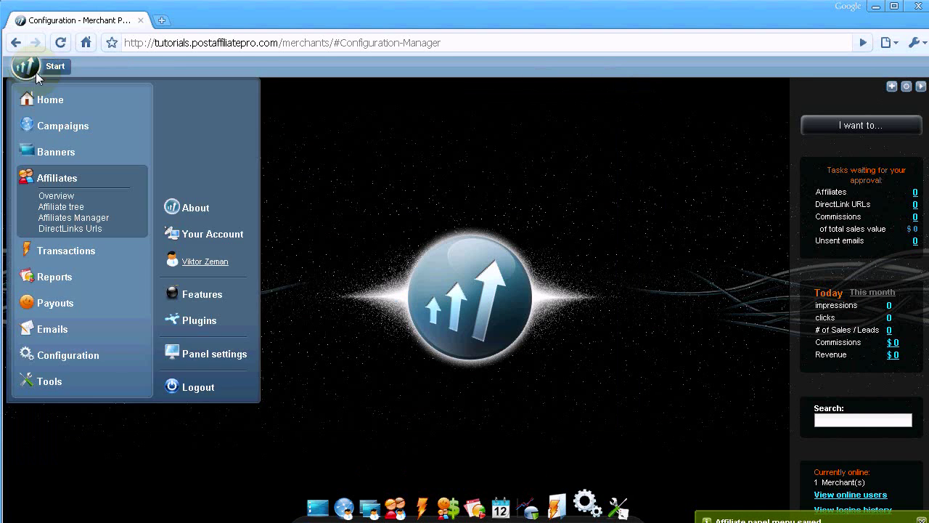
{"action": "left_click", "coordinate": [59, 220]}
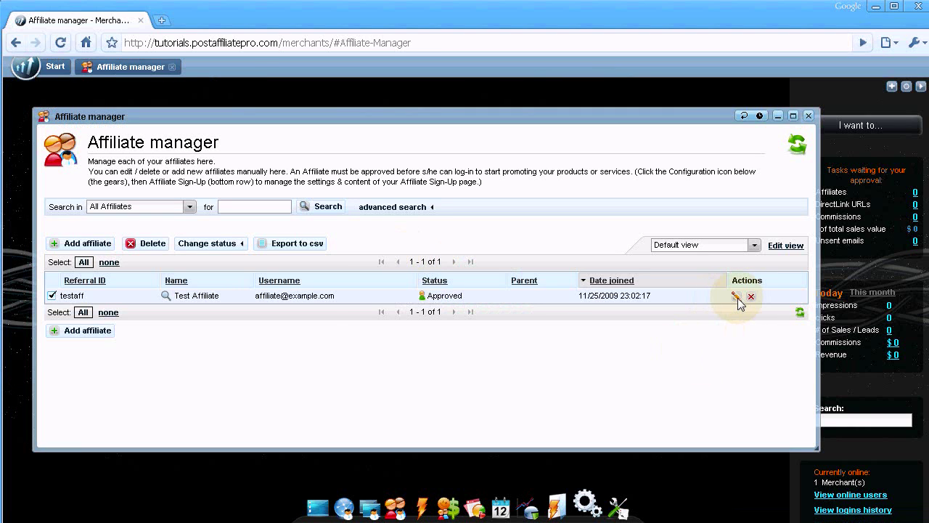
{"action": "left_click", "coordinate": [737, 297]}
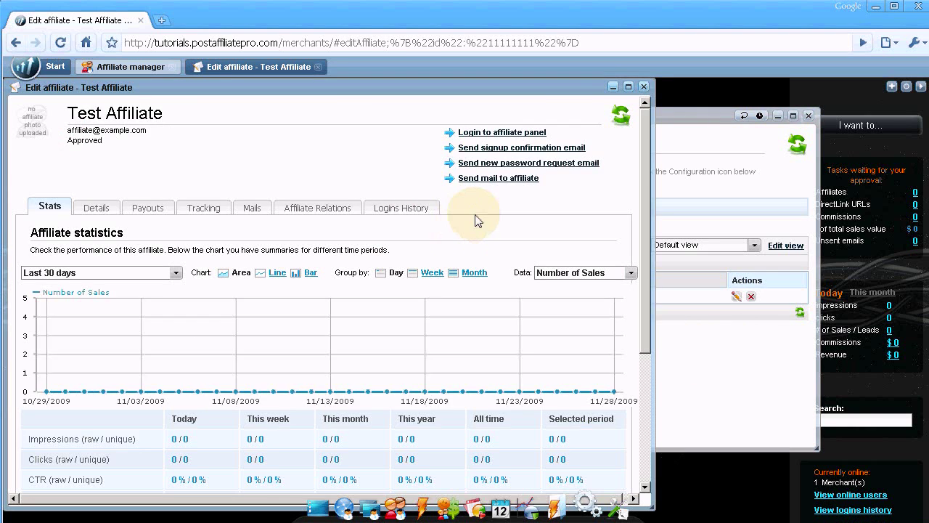
{"action": "left_click", "coordinate": [491, 137]}
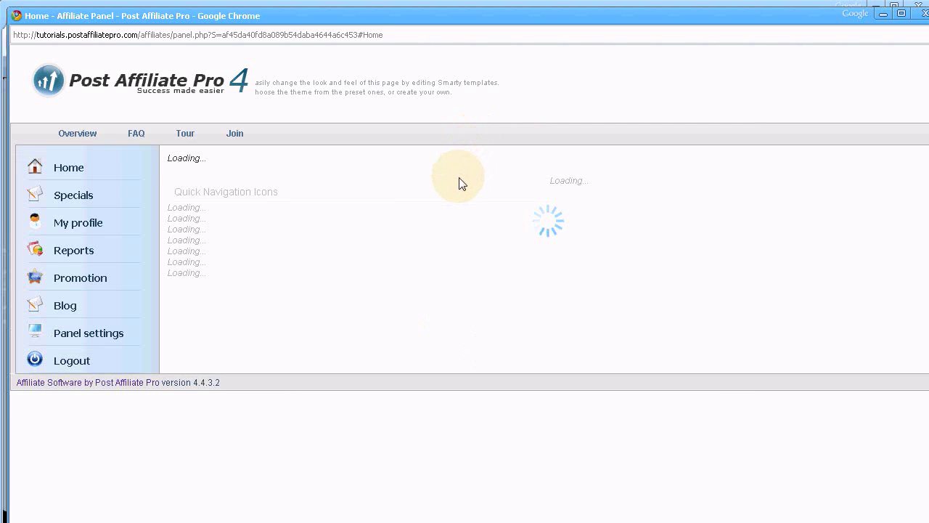
View the Blog page in the affiliate panel, scrolling through it.
{"action": "left_click", "coordinate": [64, 309]}
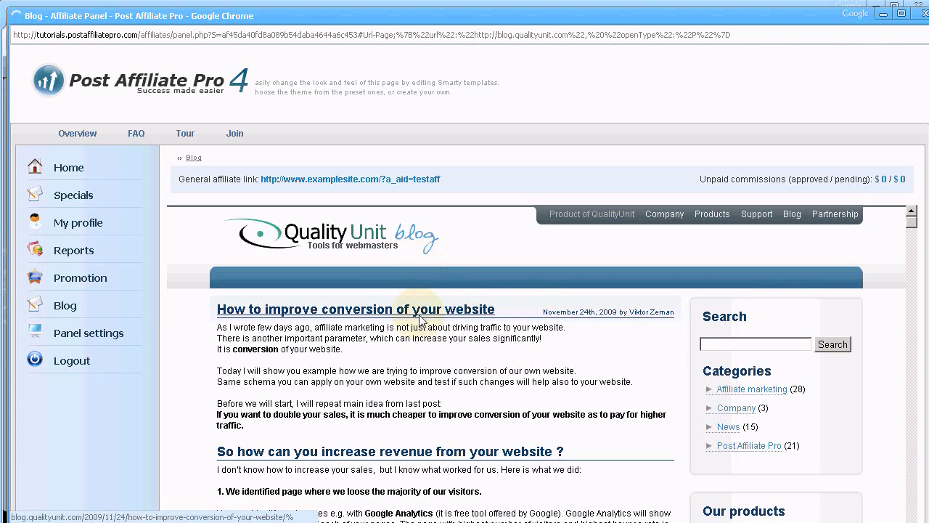
{"action": "scroll", "coordinate": [414, 347], "scroll_direction": "down", "scroll_amount": 1}
{"action": "scroll", "coordinate": [414, 352], "scroll_direction": "down", "scroll_amount": 4}
{"action": "scroll", "coordinate": [415, 341], "scroll_direction": "down", "scroll_amount": 4}
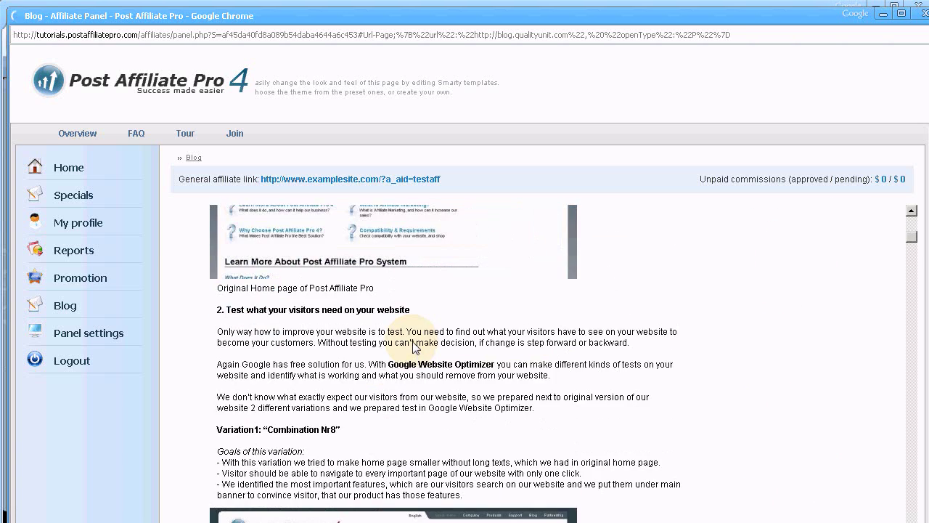
{"action": "scroll", "coordinate": [406, 363], "scroll_direction": "down", "scroll_amount": 5}
{"action": "scroll", "coordinate": [403, 381], "scroll_direction": "up", "scroll_amount": 6}
{"action": "scroll", "coordinate": [404, 381], "scroll_direction": "up", "scroll_amount": 8}
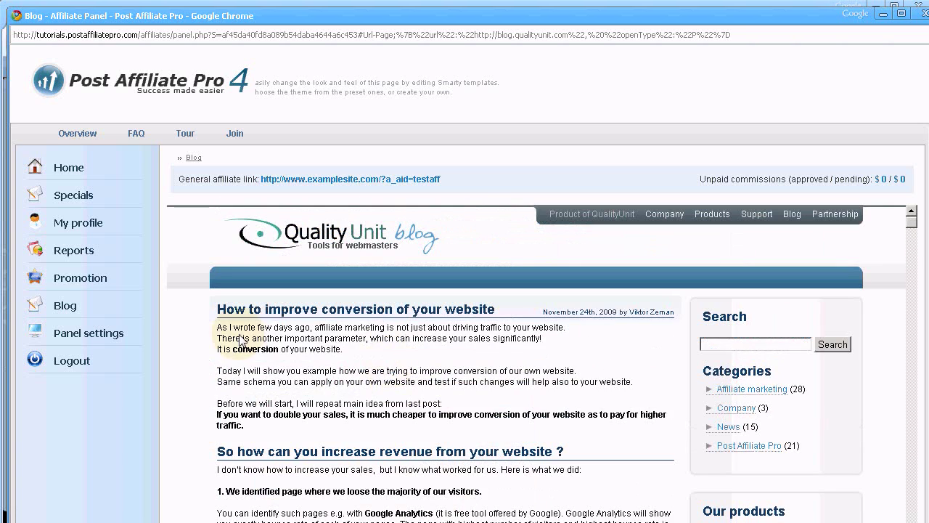
Open the Specials page and inspect its one-line greeting to Test and promotion text.
{"action": "left_click", "coordinate": [65, 199]}
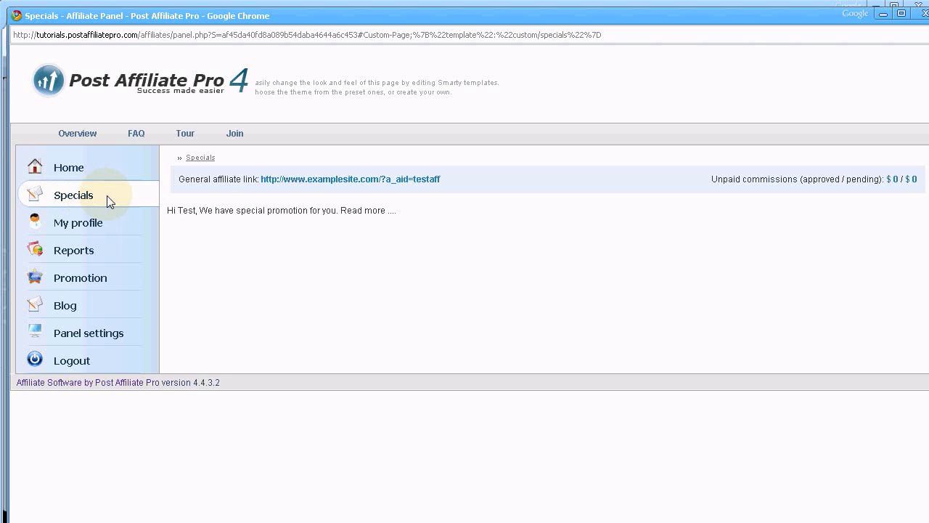
{"action": "double_click", "coordinate": [185, 211]}
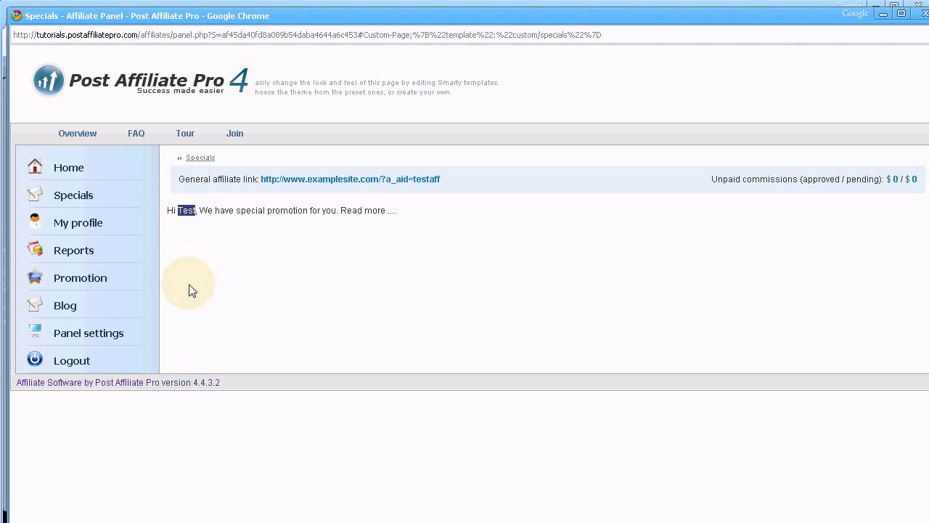
{"action": "left_click", "coordinate": [183, 217]}
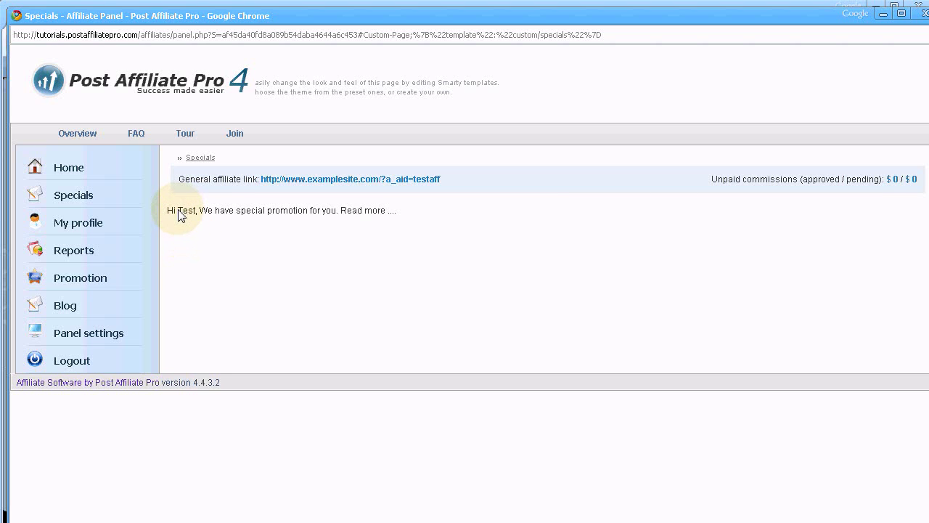
{"action": "double_click", "coordinate": [183, 212]}
{"action": "left_click", "coordinate": [209, 216]}
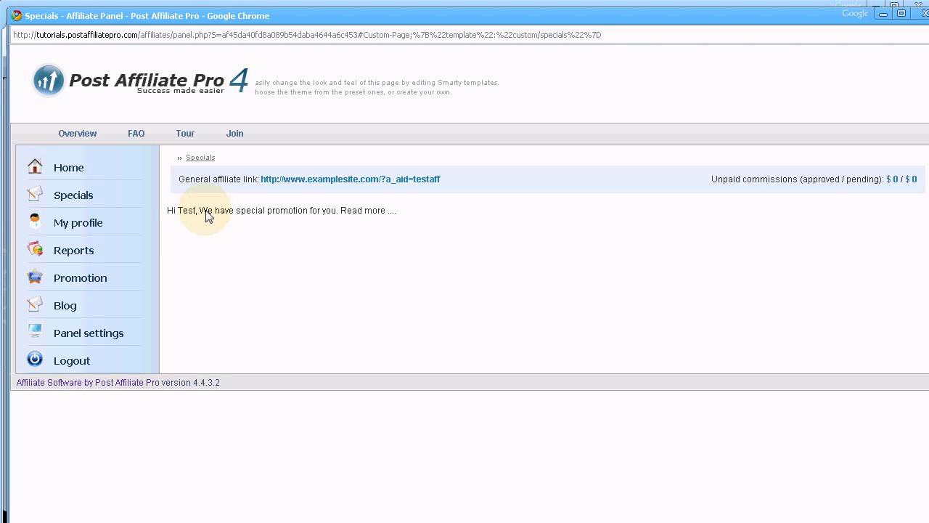
{"action": "left_click_drag", "start_coordinate": [207, 212], "coordinate": [417, 214]}
{"action": "left_click", "coordinate": [417, 213]}
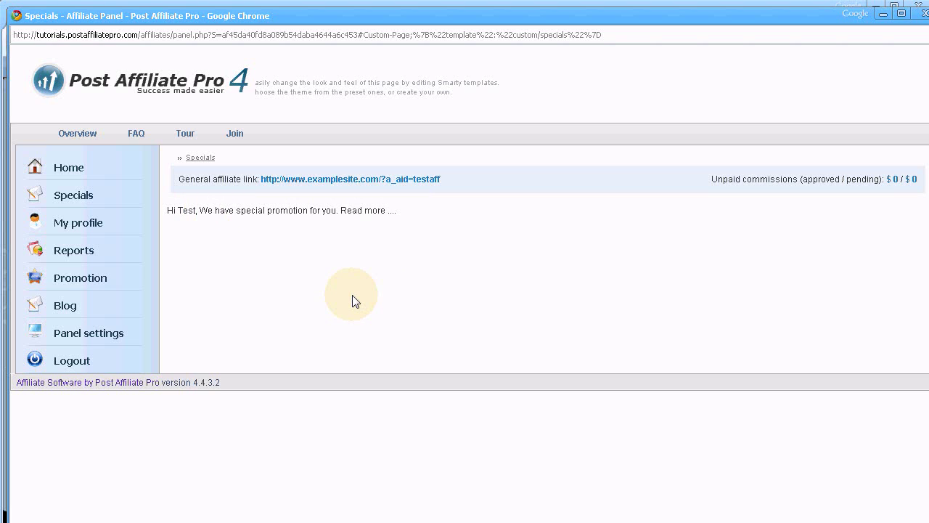
{"action": "left_click_drag", "start_coordinate": [404, 214], "coordinate": [168, 212]}
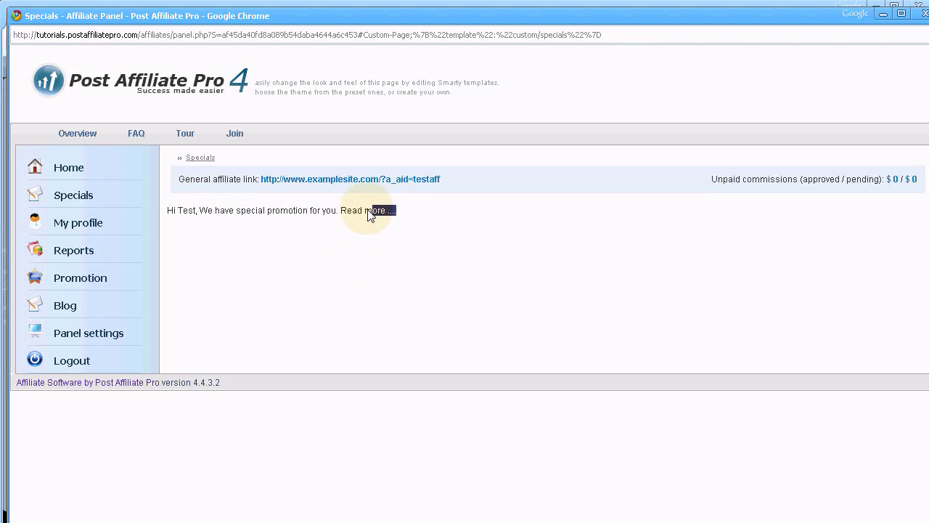
{"action": "left_click", "coordinate": [185, 212]}
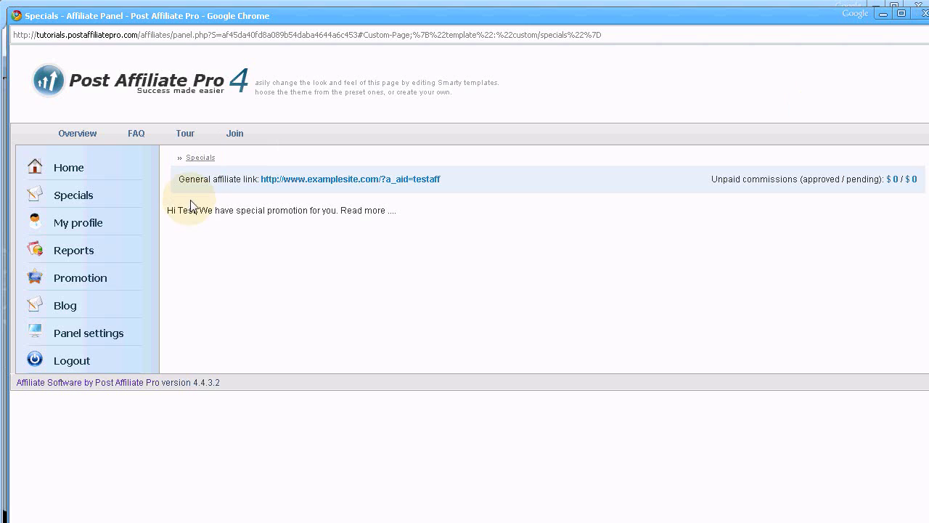
Minimize the affiliate panel and close the Edit affiliate and Affiliates Manager windows.
{"action": "left_click", "coordinate": [883, 14]}
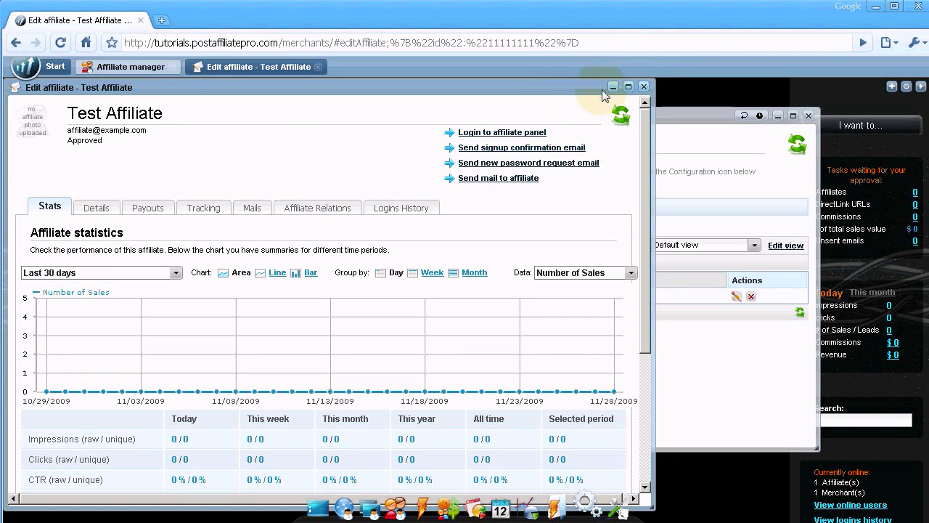
{"action": "left_click", "coordinate": [645, 86]}
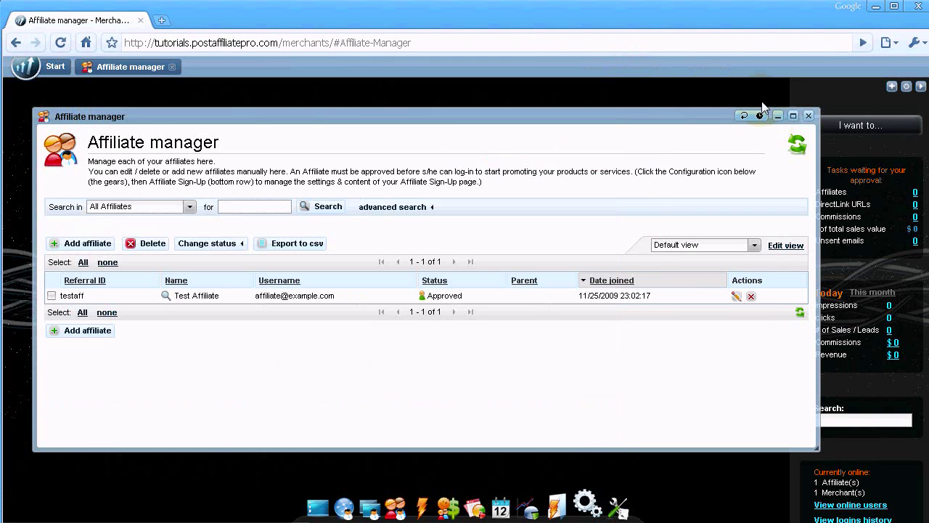
{"action": "left_click", "coordinate": [807, 109]}
{"action": "left_click", "coordinate": [57, 67]}
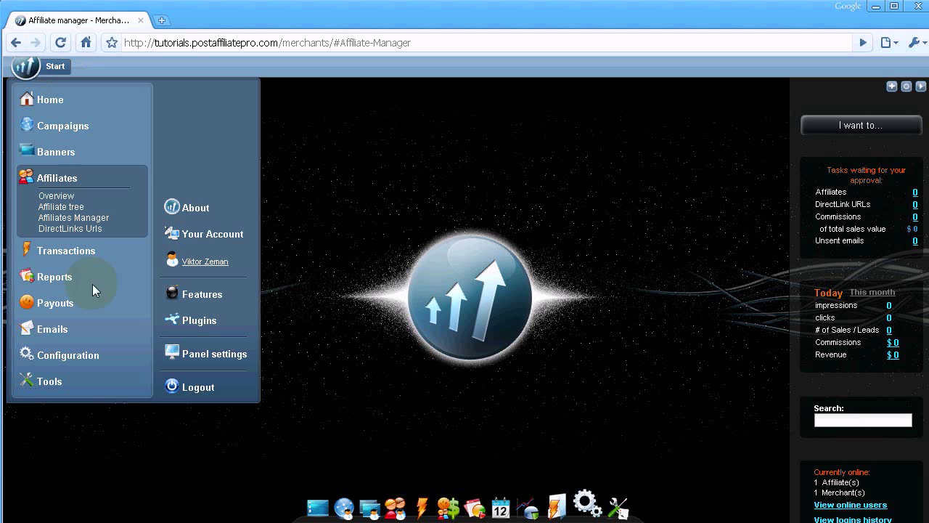
Open the Specials page editor under Configuration > Affiliate Panel.
{"action": "left_click", "coordinate": [65, 356]}
{"action": "scroll", "coordinate": [211, 366], "scroll_direction": "down", "scroll_amount": 3}
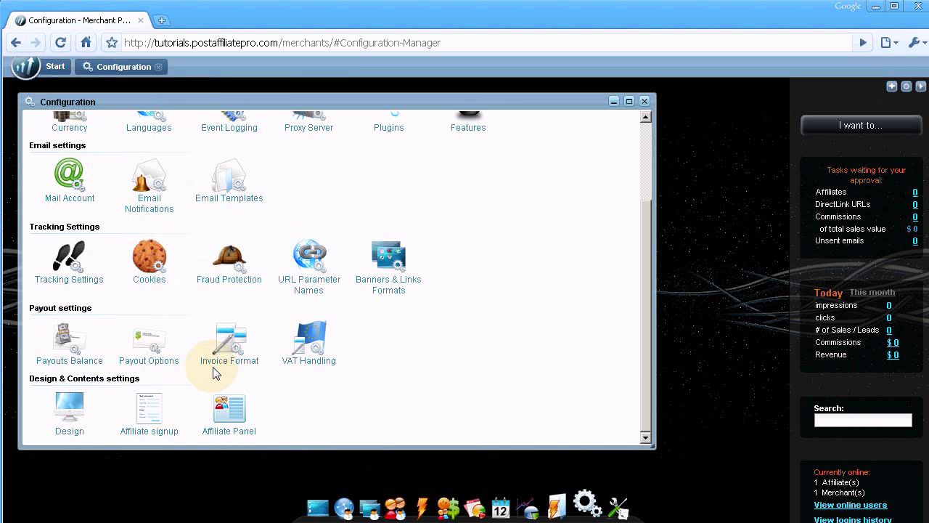
{"action": "left_click", "coordinate": [231, 410]}
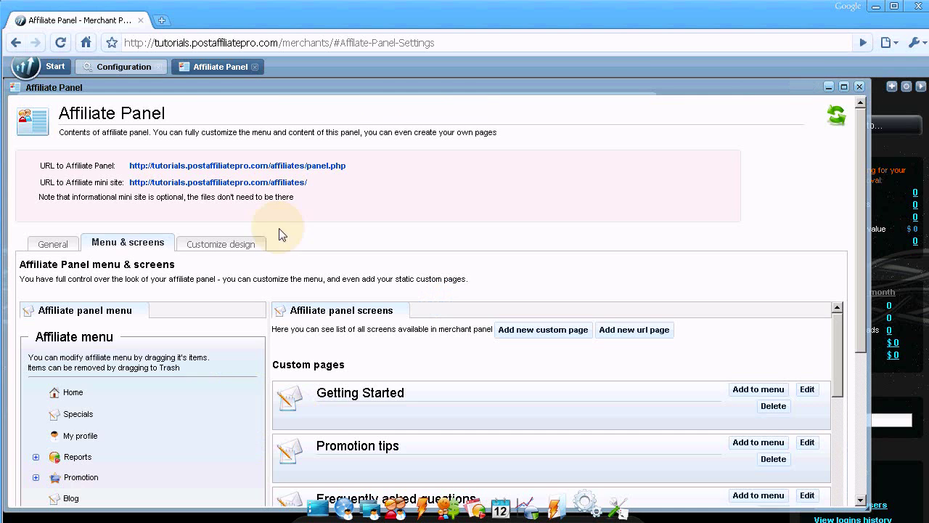
{"action": "scroll", "coordinate": [392, 392], "scroll_direction": "down", "scroll_amount": 3}
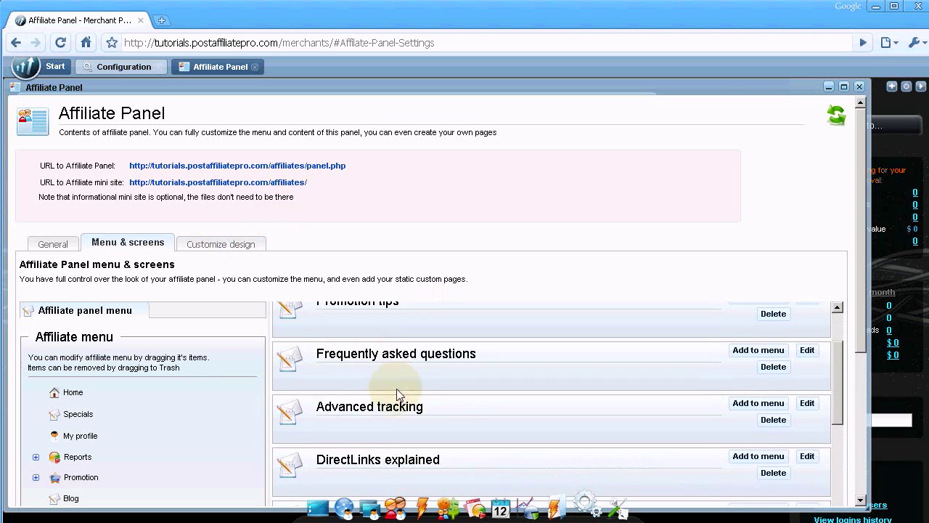
{"action": "scroll", "coordinate": [400, 394], "scroll_direction": "down", "scroll_amount": 3}
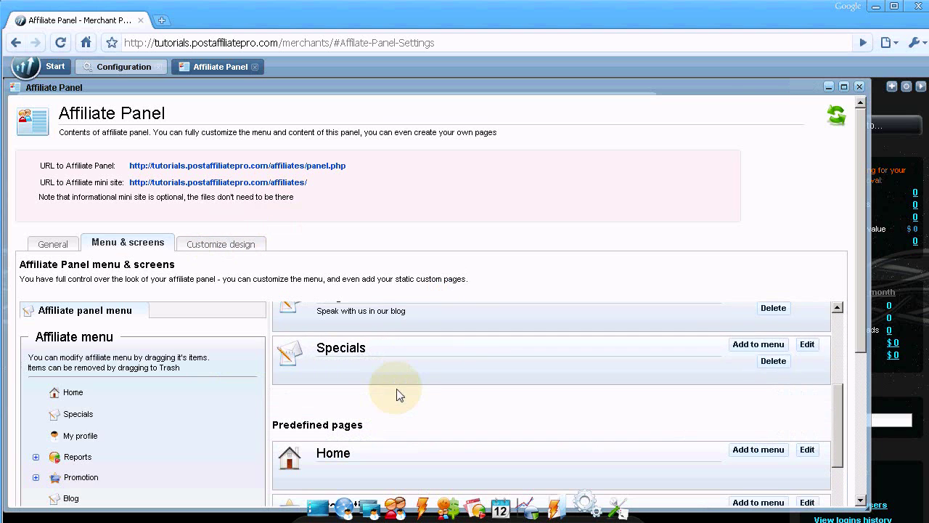
{"action": "left_click", "coordinate": [807, 344]}
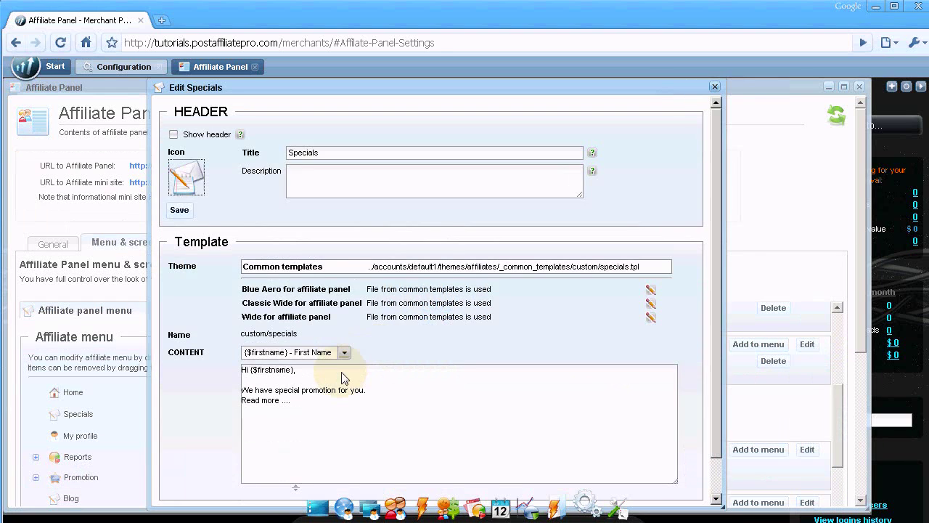
Append <br/> to the end of each of the three Specials content lines and save the template.
{"action": "left_click", "coordinate": [361, 373]}
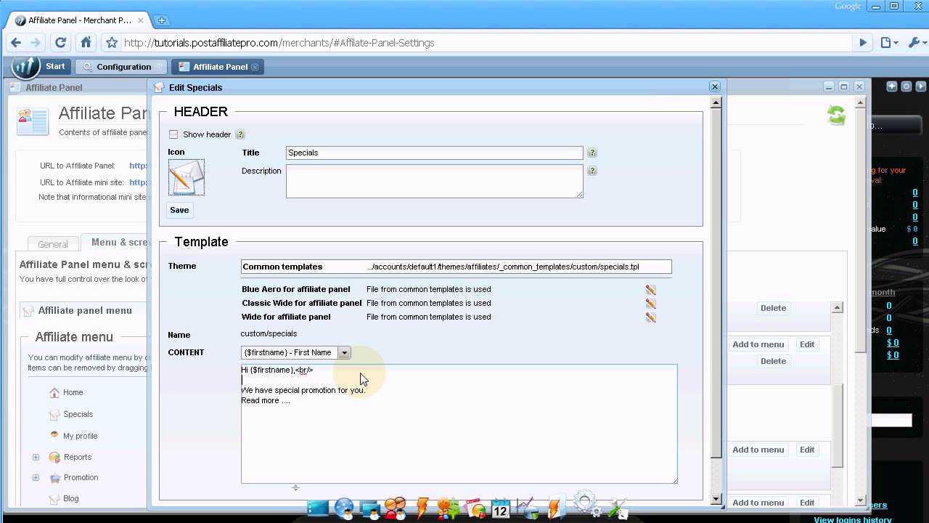
{"action": "type", "text": "<br/>"}
{"action": "key", "text": "Down"}
{"action": "key", "text": "End"}
{"action": "type", "text": "<br/>"}
{"action": "key", "text": "Down"}
{"action": "type", "text": "<br/>"}
{"action": "scroll", "coordinate": [208, 341], "scroll_direction": "down", "scroll_amount": 3}
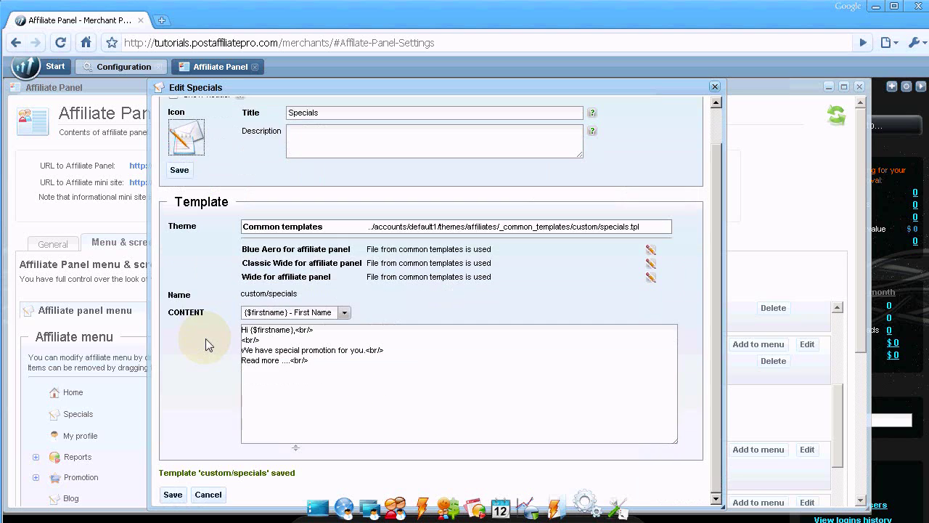
{"action": "left_click", "coordinate": [173, 496]}
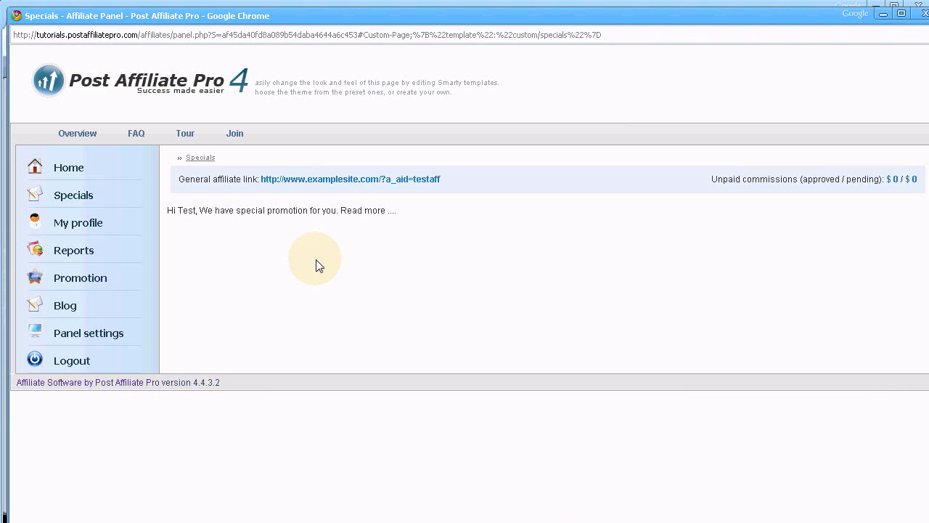
Reload the affiliate Specials page and check that the greeting, promotion and Read more now sit on separate lines.
{"action": "key", "text": "F5"}
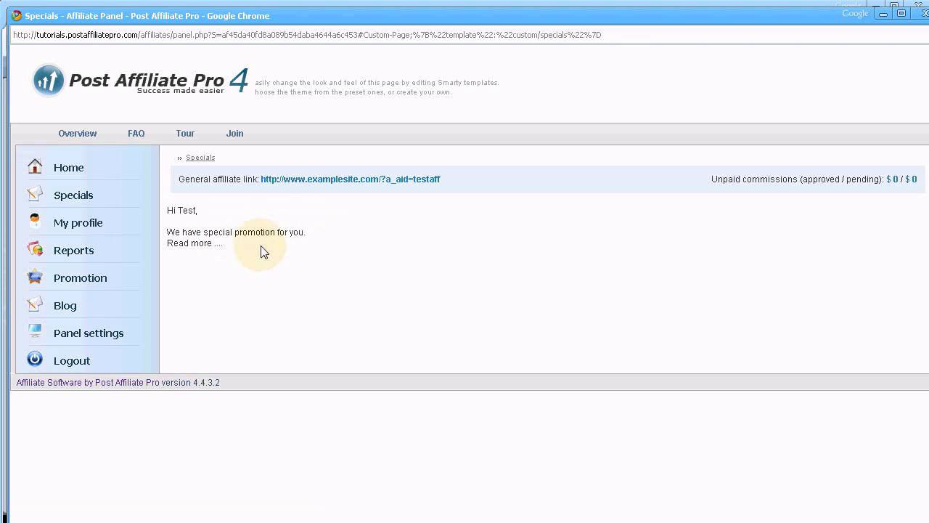
{"action": "left_click_drag", "start_coordinate": [247, 250], "coordinate": [185, 216]}
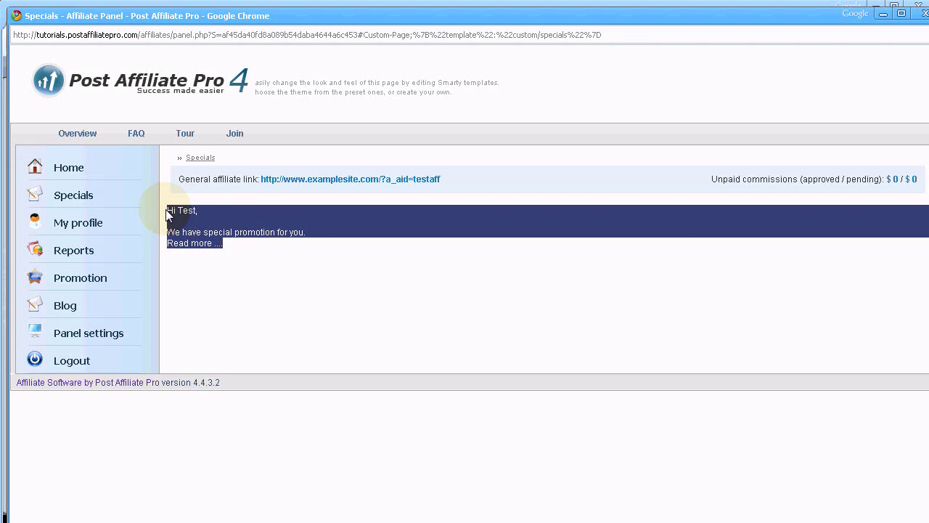
{"action": "left_click", "coordinate": [250, 283]}
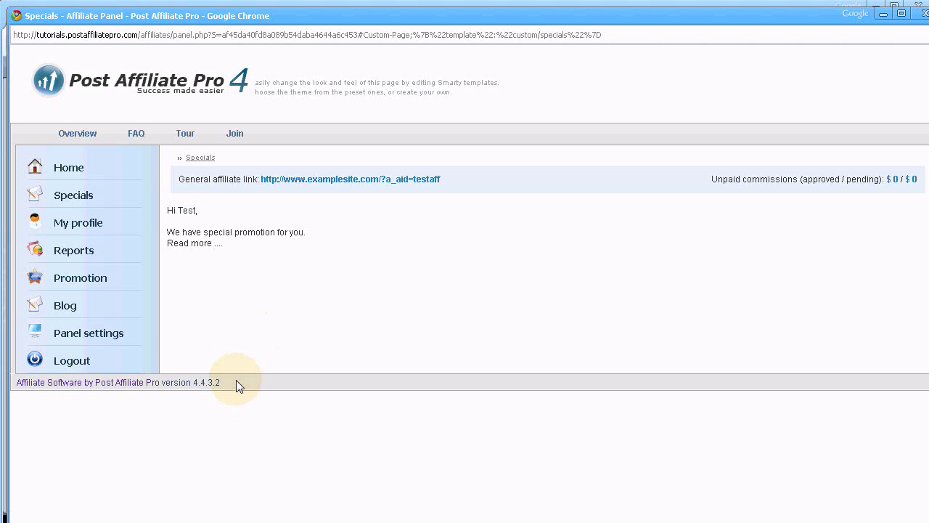
{"action": "double_click", "coordinate": [48, 383]}
{"action": "left_click_drag", "start_coordinate": [49, 383], "coordinate": [83, 383]}
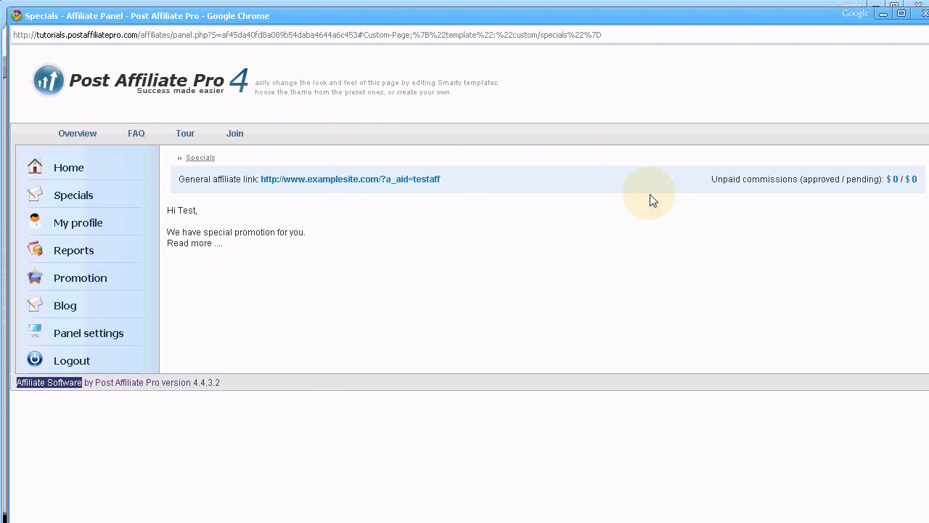
{"action": "left_click", "coordinate": [841, 7]}
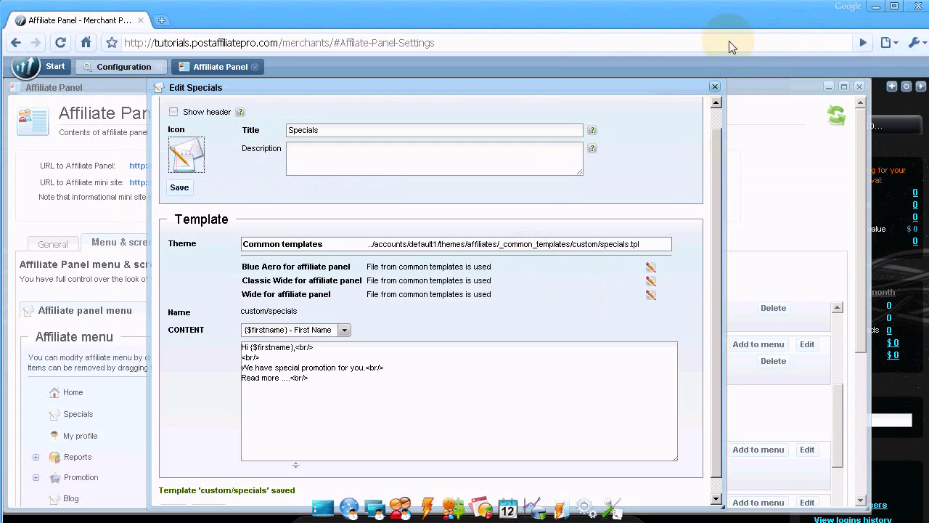
Close the Edit Specials dialog and show the Customize design layout of header, menu, content and footer.
{"action": "left_click", "coordinate": [715, 88]}
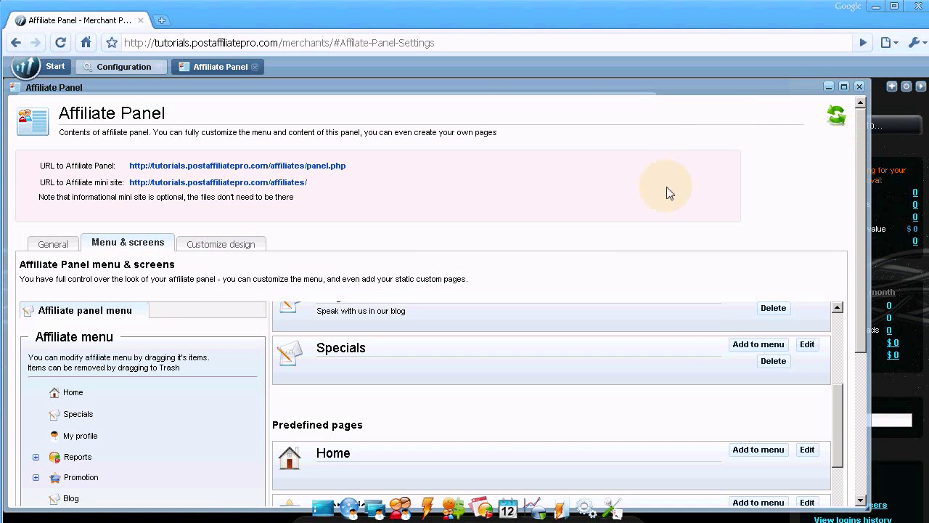
{"action": "left_click", "coordinate": [229, 246]}
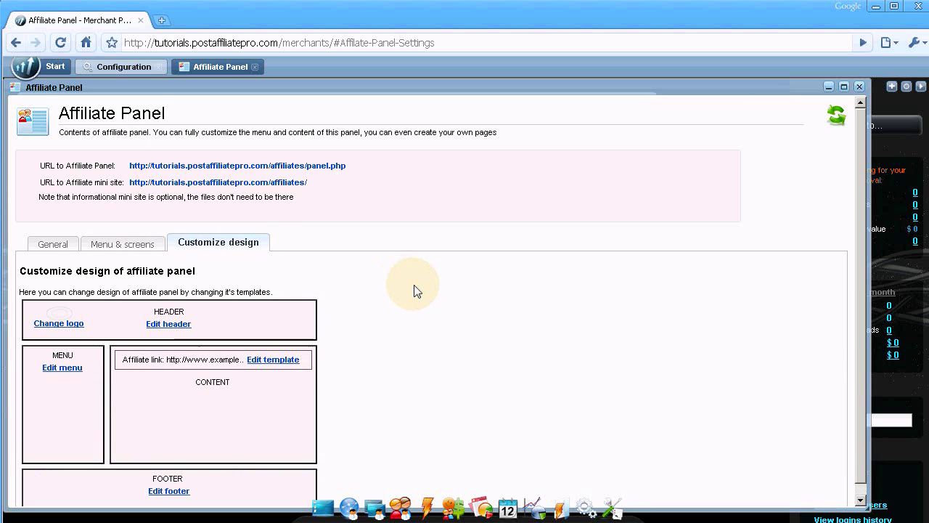
{"action": "scroll", "coordinate": [417, 292], "scroll_direction": "down", "scroll_amount": 1}
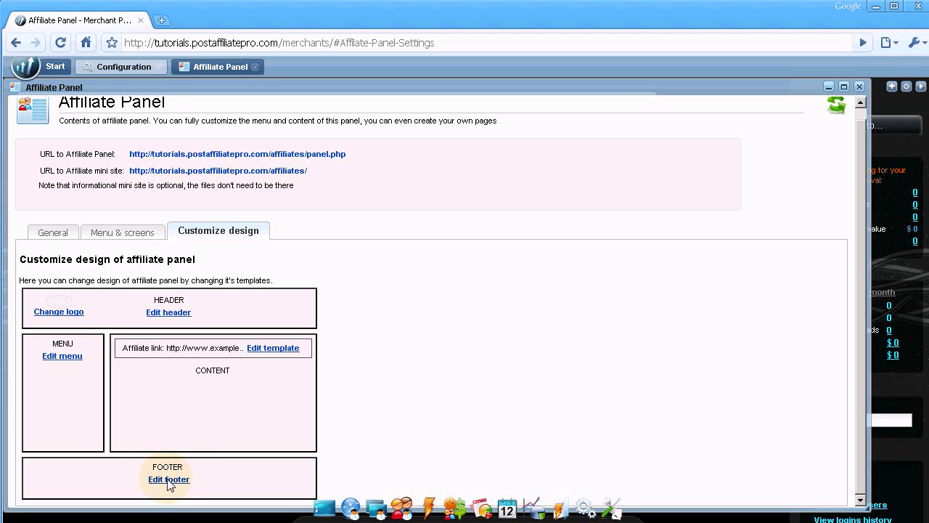
Add 'This is my new footer text' after {$papVersionText} in the footer template and save it.
{"action": "left_click", "coordinate": [169, 479]}
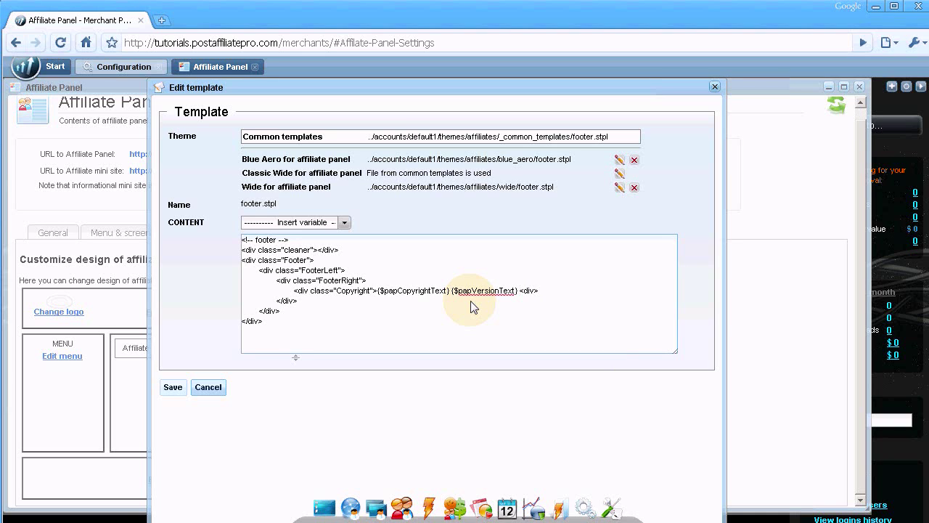
{"action": "type", "text": "This is"}
{"action": "type", "text": " my new foot"}
{"action": "type", "text": "er text"}
{"action": "left_click", "coordinate": [172, 387]}
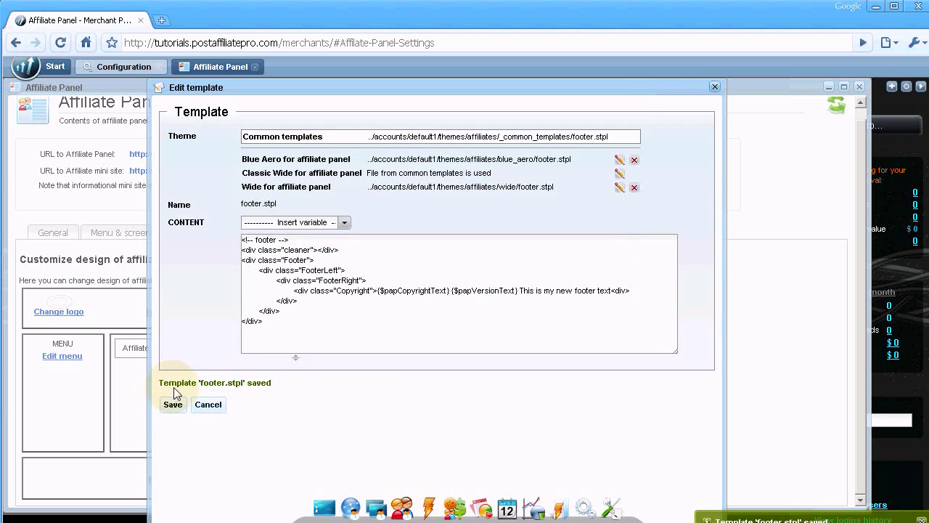
{"action": "left_click", "coordinate": [209, 404]}
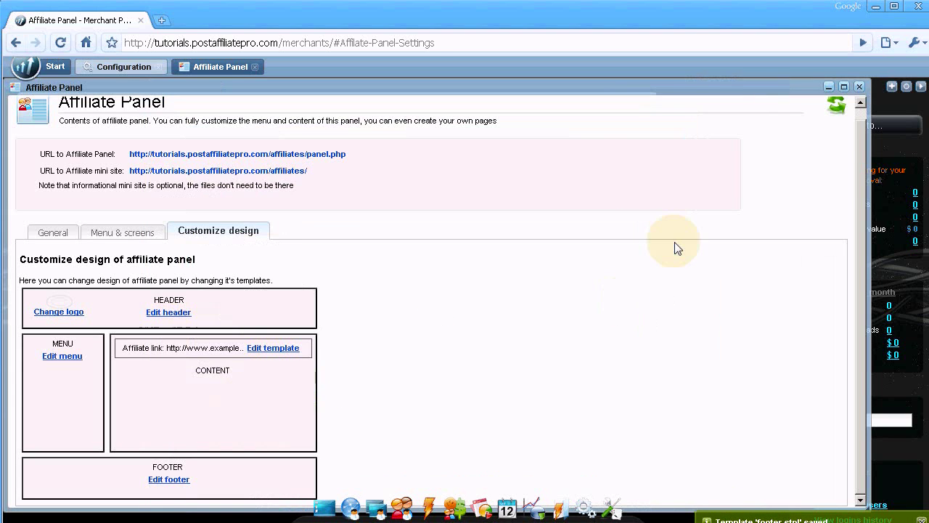
Open the header template editor and look over its menu include code.
{"action": "left_click", "coordinate": [176, 314]}
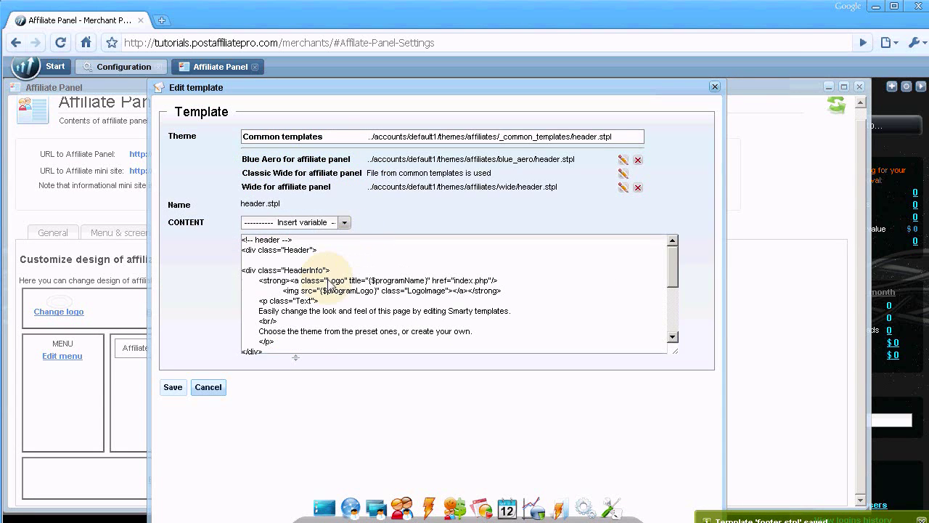
{"action": "scroll", "coordinate": [341, 312], "scroll_direction": "down", "scroll_amount": 2}
{"action": "scroll", "coordinate": [353, 305], "scroll_direction": "down", "scroll_amount": 2}
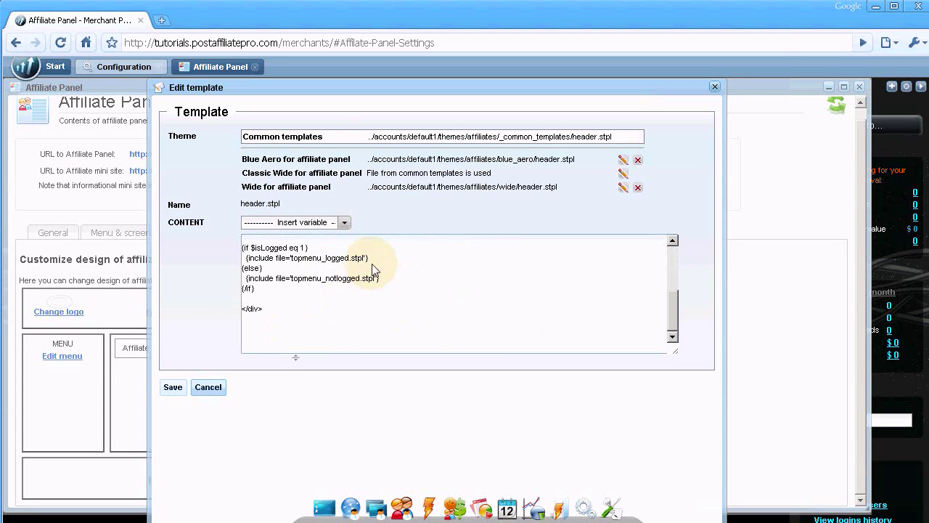
{"action": "left_click_drag", "start_coordinate": [379, 278], "coordinate": [294, 275]}
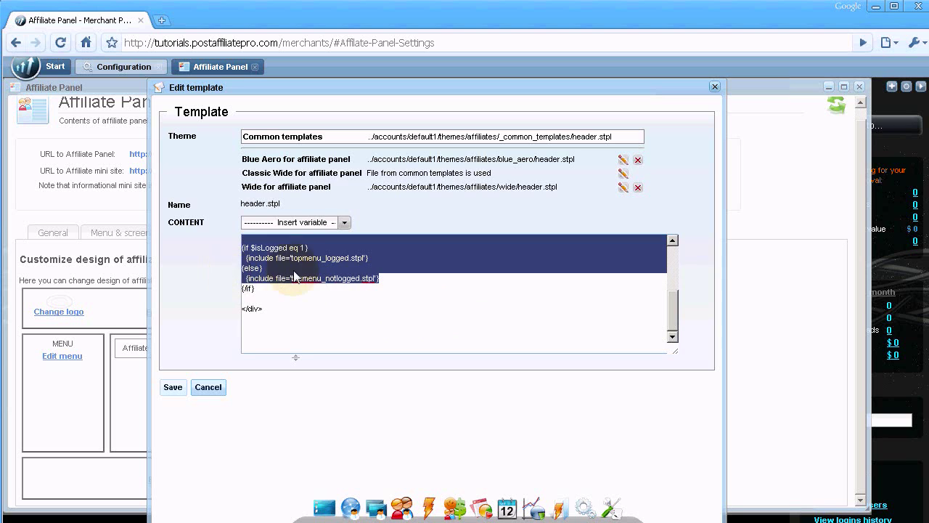
{"action": "left_click", "coordinate": [339, 290]}
{"action": "scroll", "coordinate": [341, 294], "scroll_direction": "up", "scroll_amount": 5}
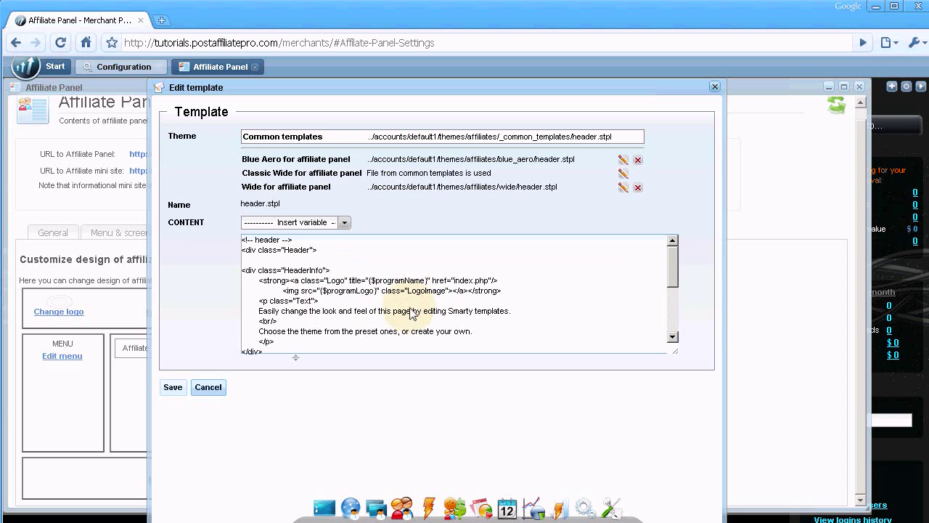
Delete both description sentences, the leftover <br/> and empty paragraph, then save the header template.
{"action": "left_click_drag", "start_coordinate": [260, 313], "coordinate": [520, 318]}
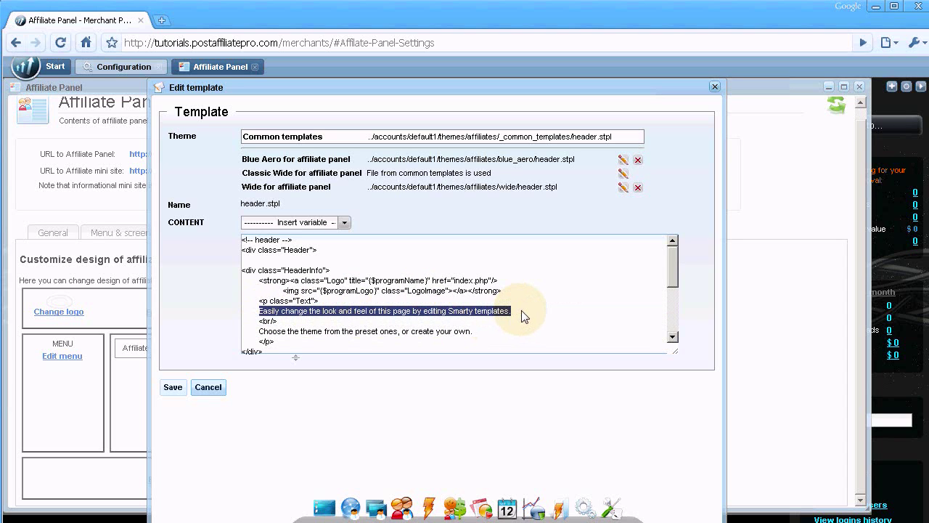
{"action": "key", "text": "Delete"}
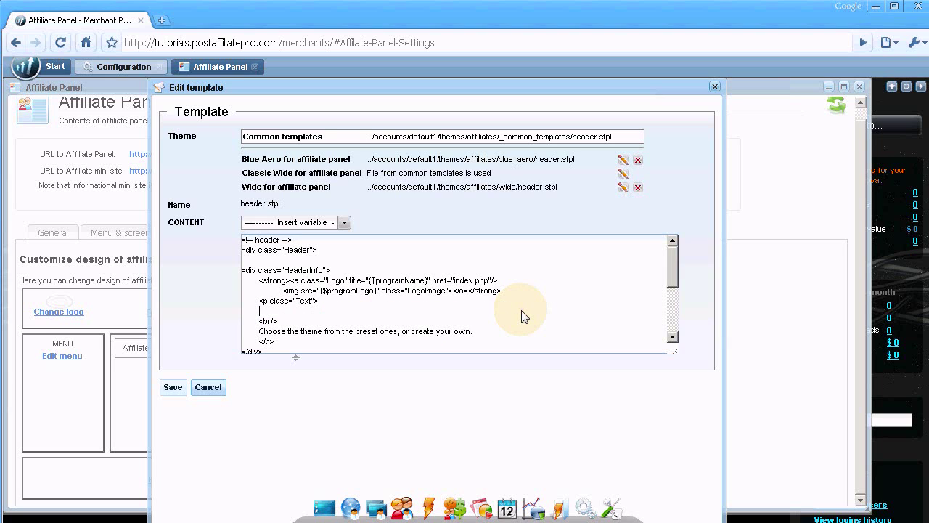
{"action": "key", "text": "shift+Home"}
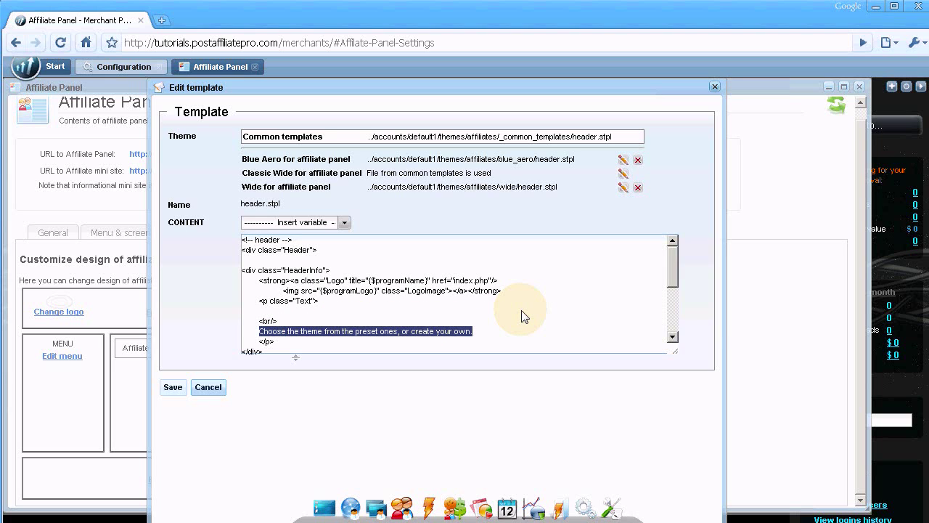
{"action": "key", "text": "Delete"}
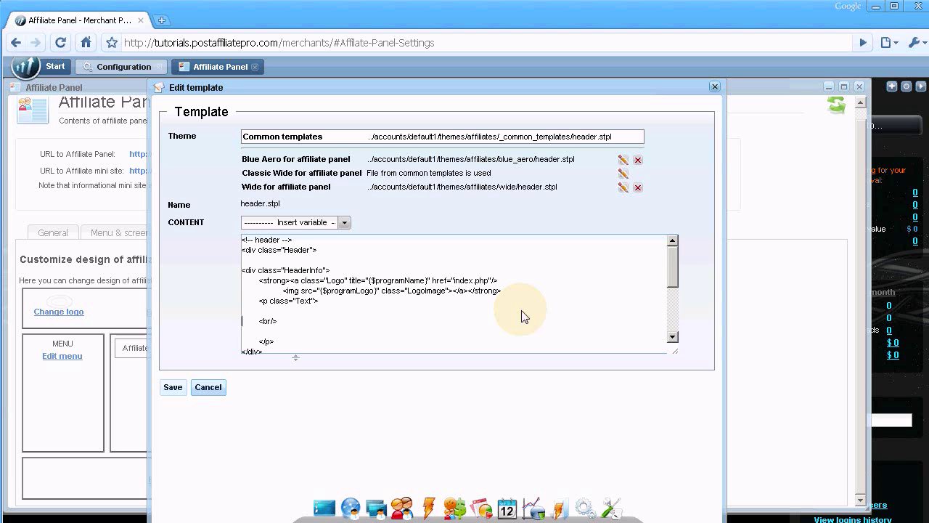
{"action": "key", "text": "shift+Down"}
{"action": "key", "text": "shift+Down"}
{"action": "key", "text": "Delete"}
{"action": "key", "text": "shift+Down"}
{"action": "key", "text": "shift+Down"}
{"action": "key", "text": "shift+Down"}
{"action": "key", "text": "Delete"}
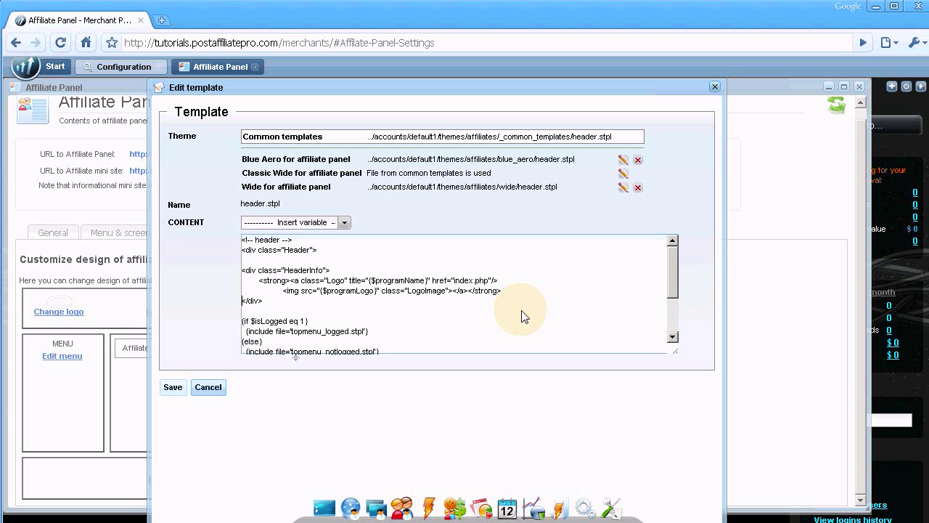
{"action": "left_click", "coordinate": [173, 389]}
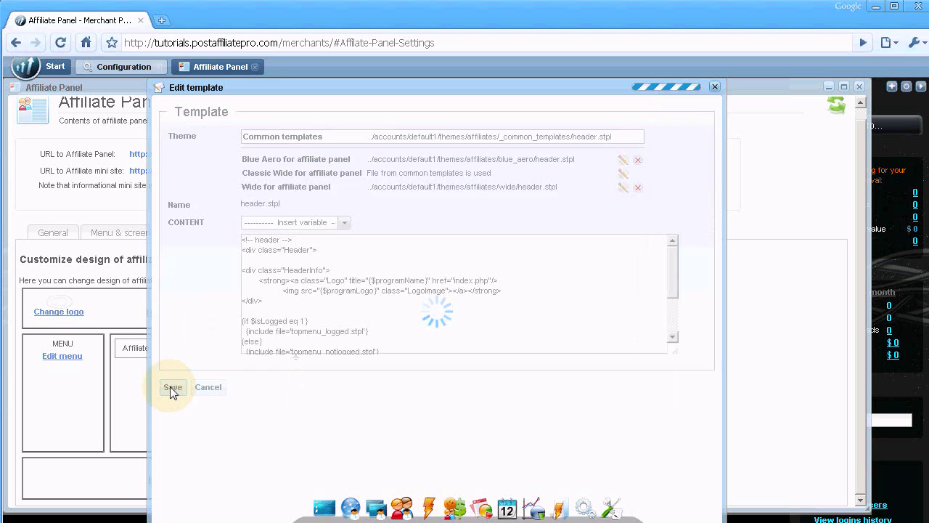
{"action": "left_click", "coordinate": [208, 404]}
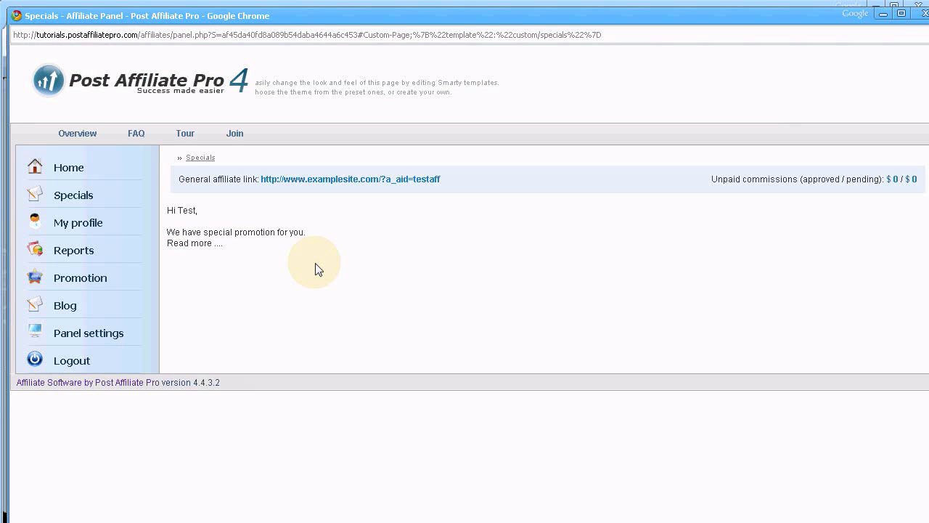
Refresh the affiliate panel and confirm the footer now ends with 'This is my new footer text'.
{"action": "key", "text": "F5"}
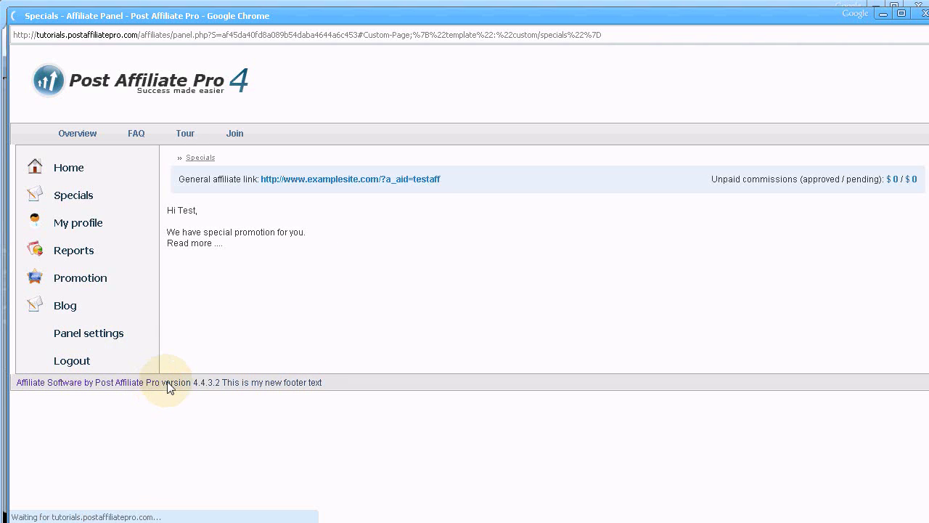
{"action": "triple_click", "coordinate": [223, 382]}
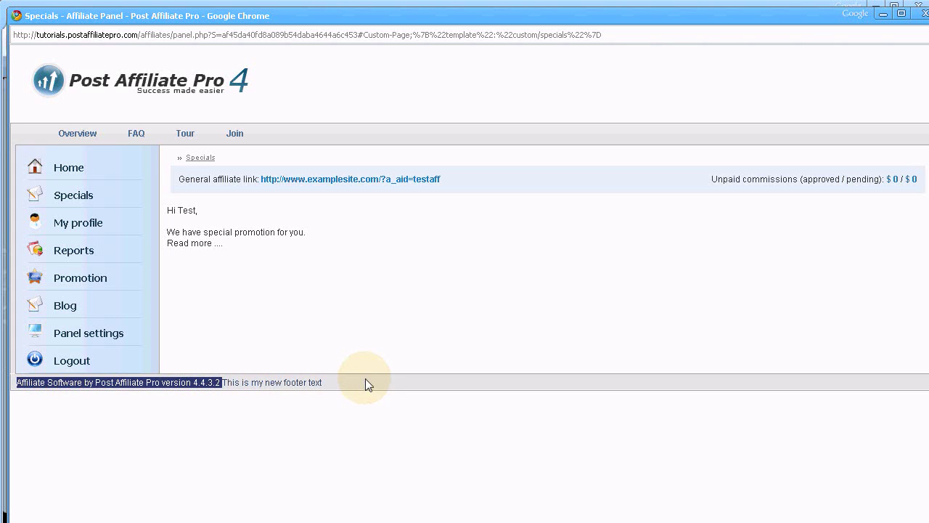
{"action": "left_click", "coordinate": [322, 393]}
{"action": "left_click_drag", "start_coordinate": [323, 388], "coordinate": [254, 379]}
{"action": "left_click", "coordinate": [237, 385]}
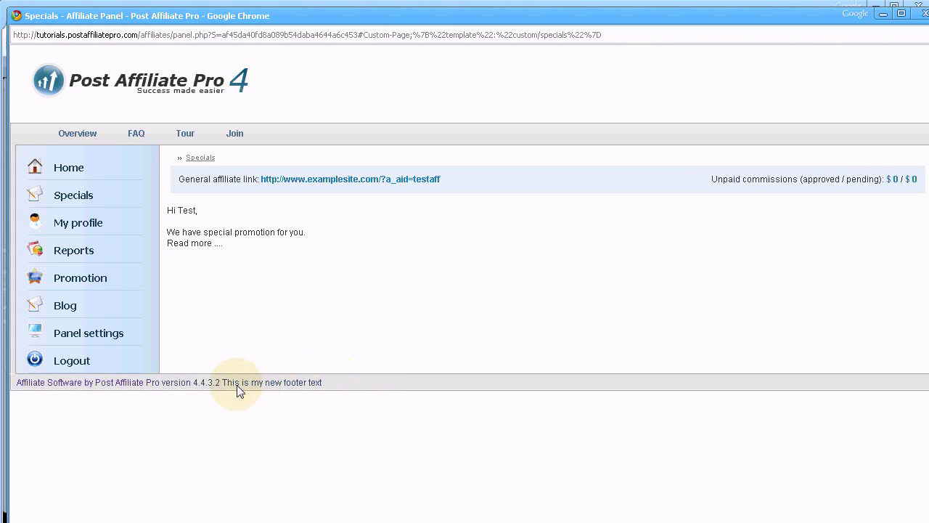